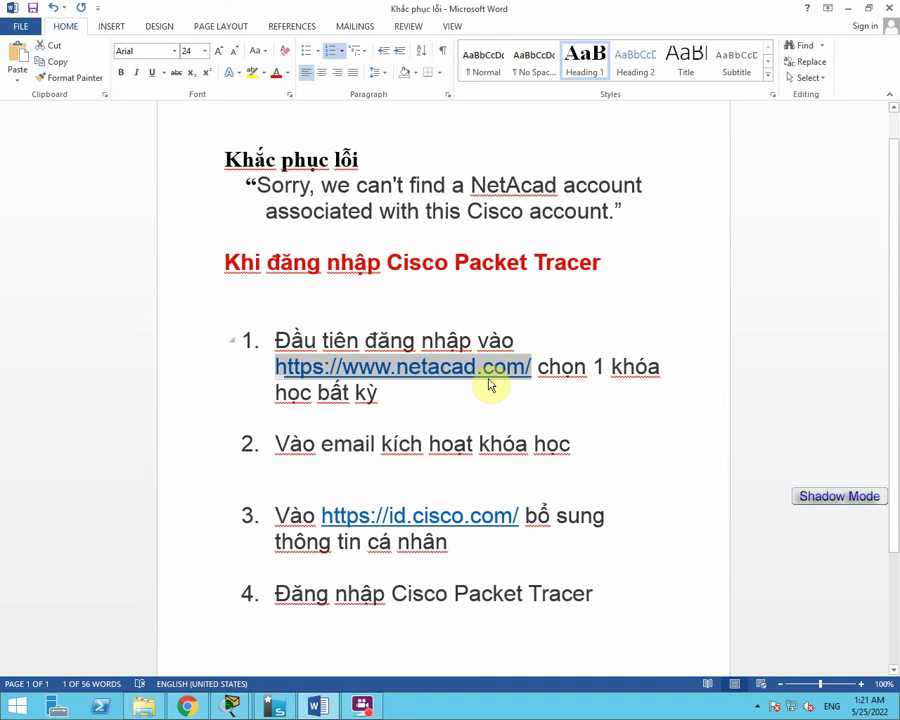
Switch from the Word troubleshooting checklist to Chrome showing the Cisco log-in page.
click(187, 706)
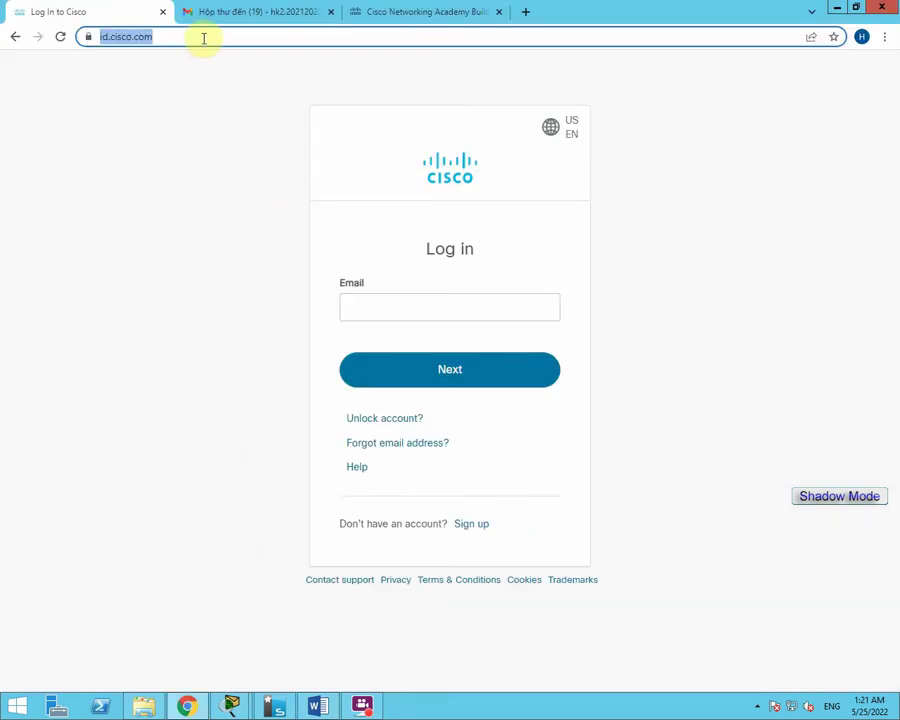
Go to netacad.com and browse the Programming course catalogue.
text(https://www.netacad.com/)
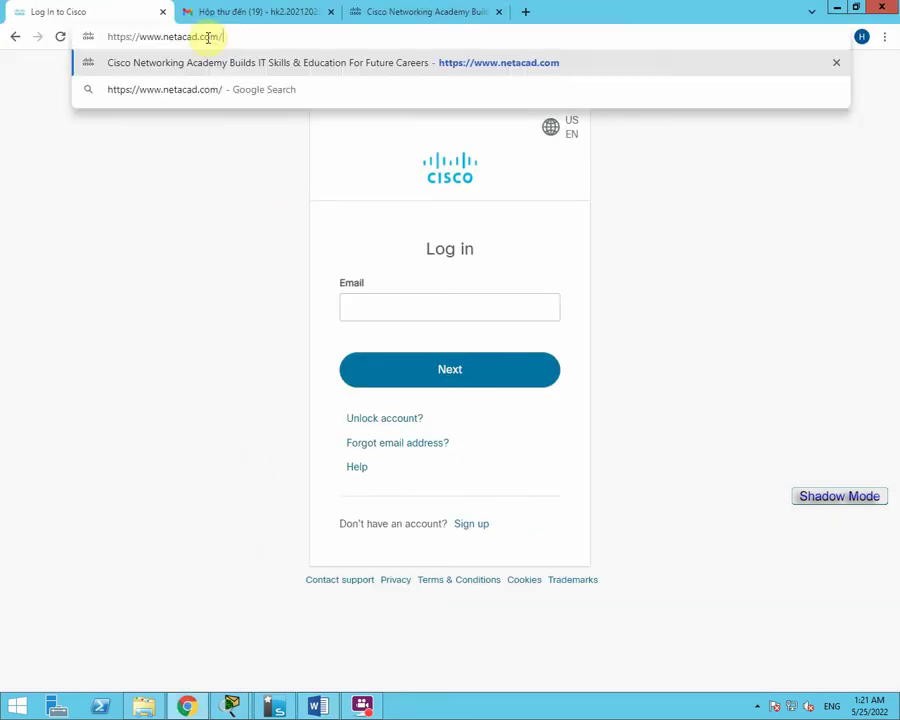
key(Return)
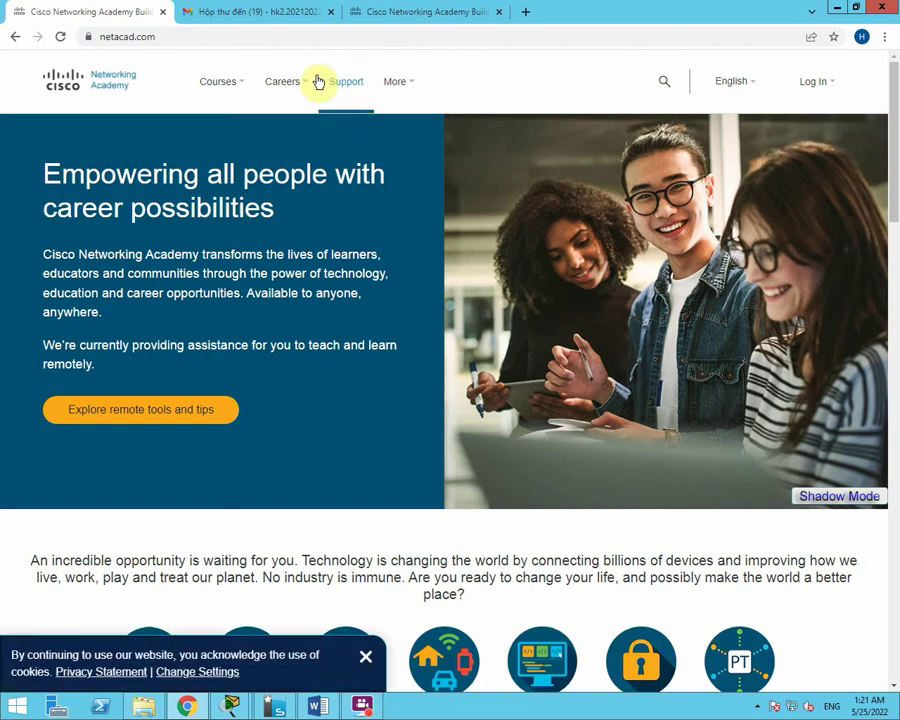
click(229, 88)
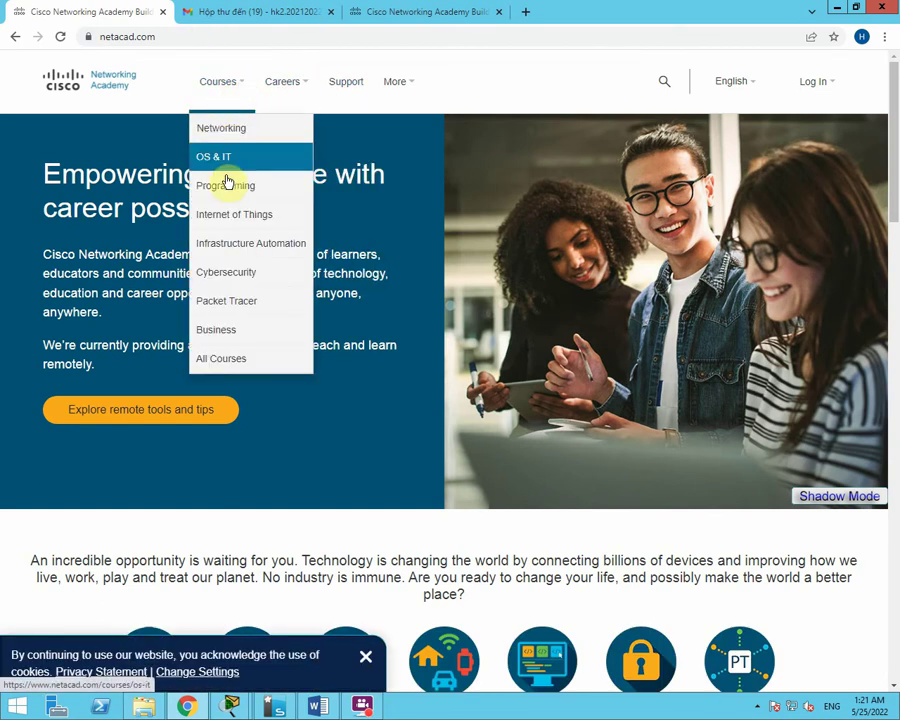
click(230, 188)
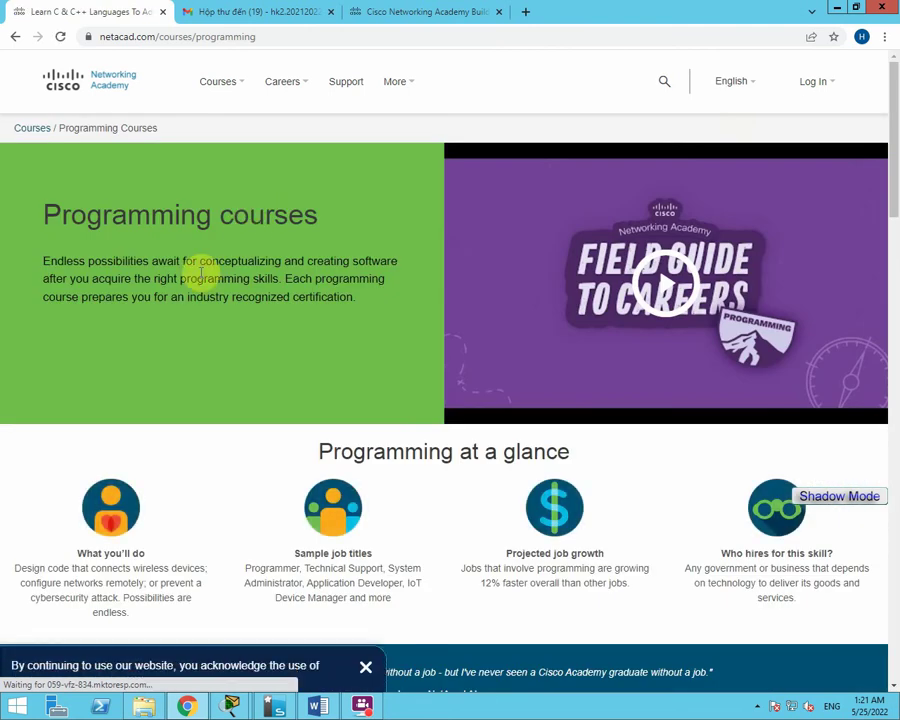
scroll(200, 280, down, 5)
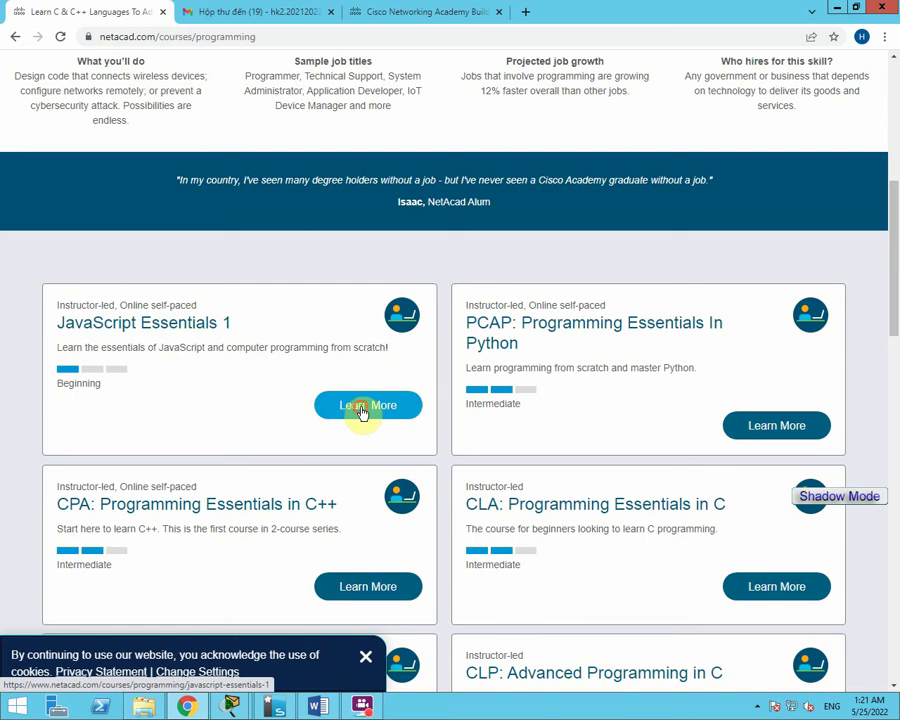
Open the JavaScript Essentials 1 course details and check its Cost: Free note.
click(363, 408)
scroll(612, 430, down, 2)
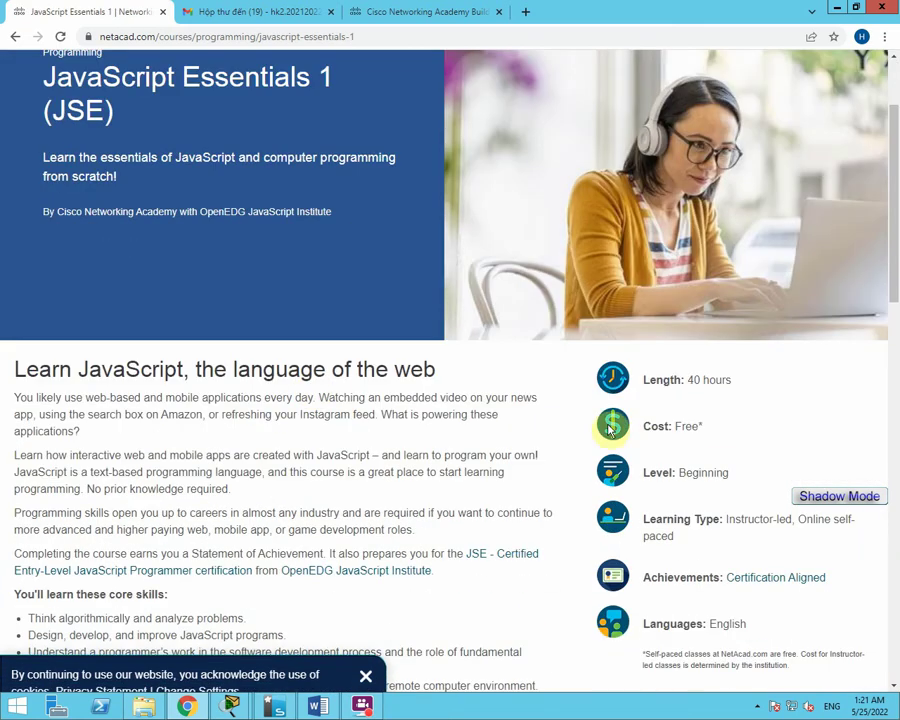
drag(716, 424, 626, 426)
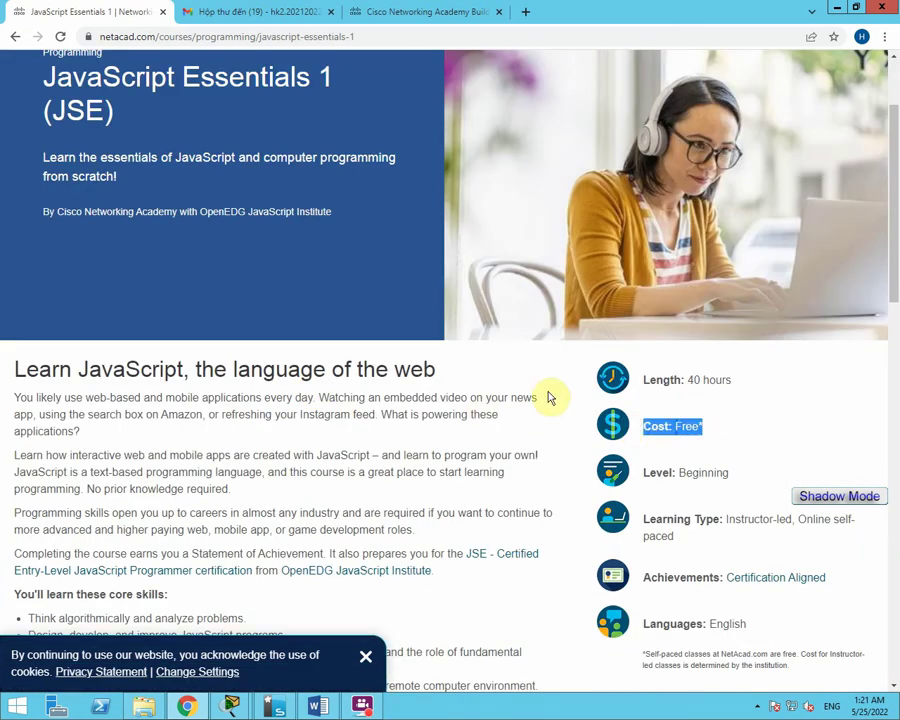
click(548, 398)
scroll(236, 370, down, 2)
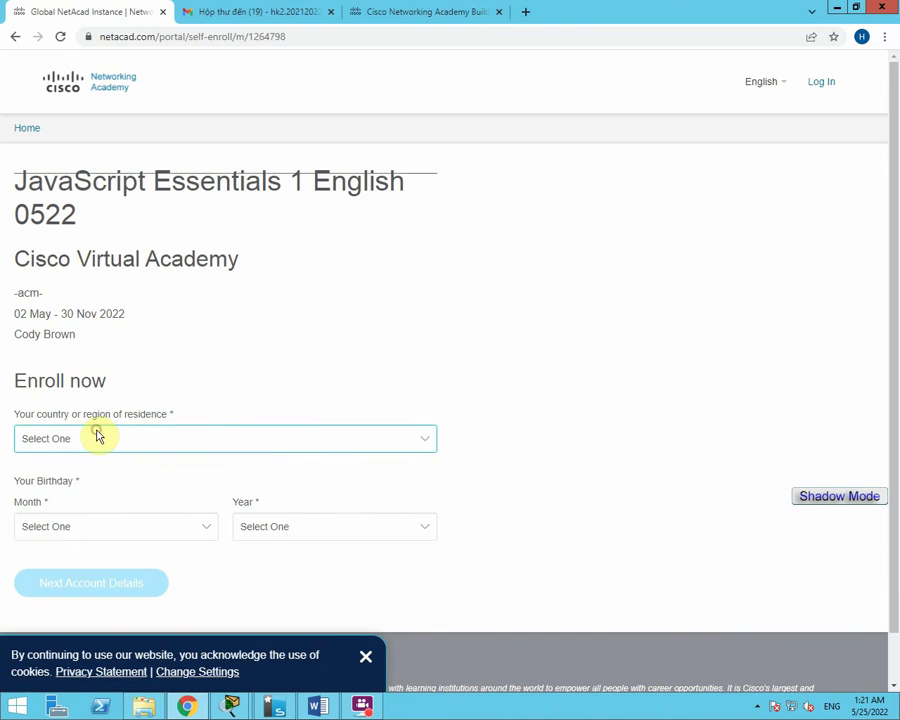
Choose Vietnam as the country of residence.
click(97, 437)
key(v)
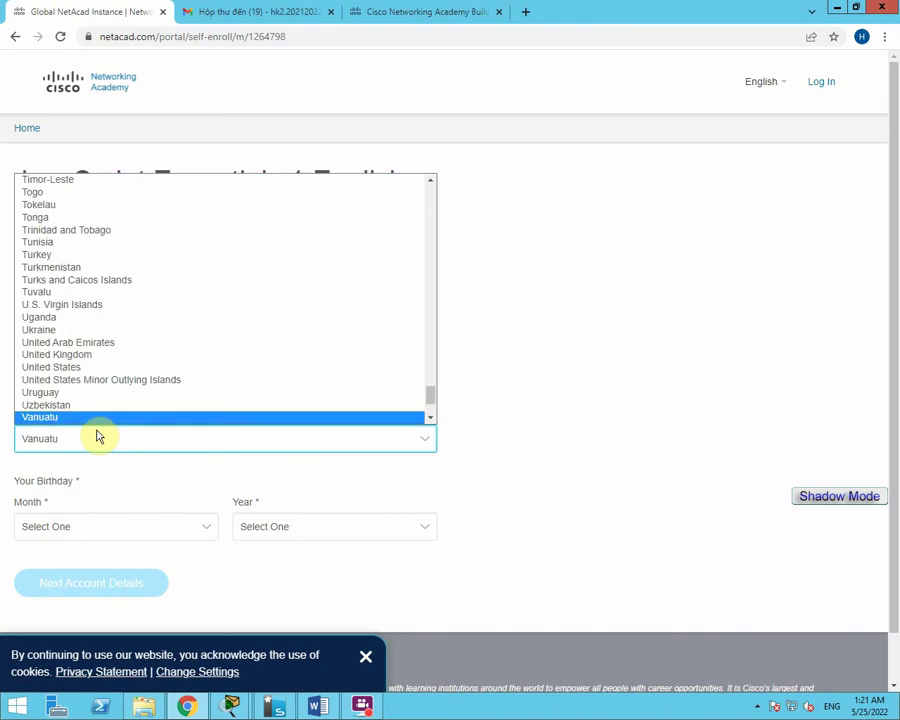
scroll(163, 420, down, 2)
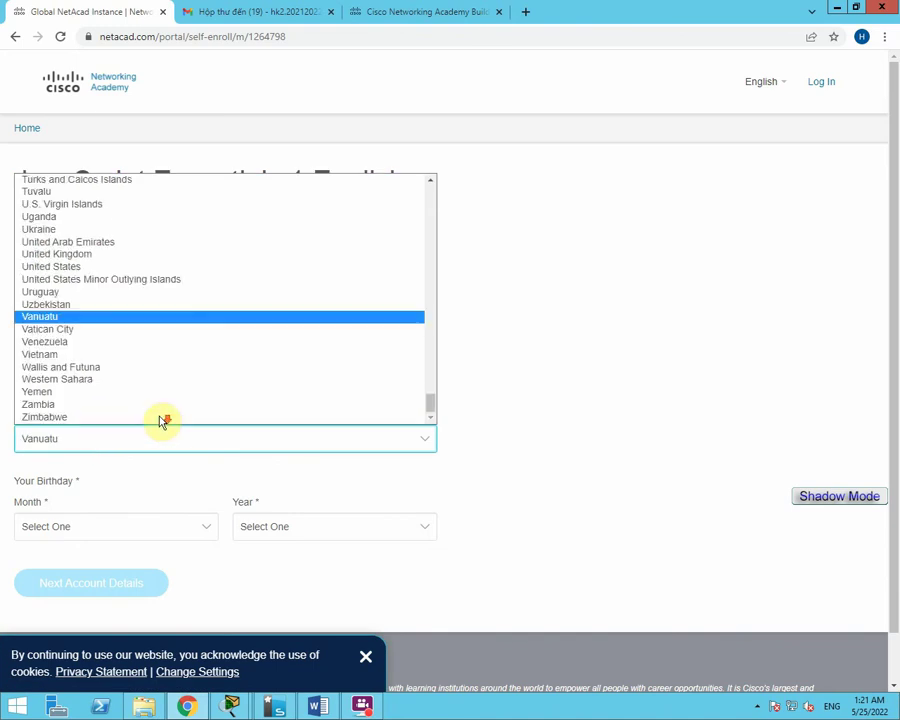
click(40, 355)
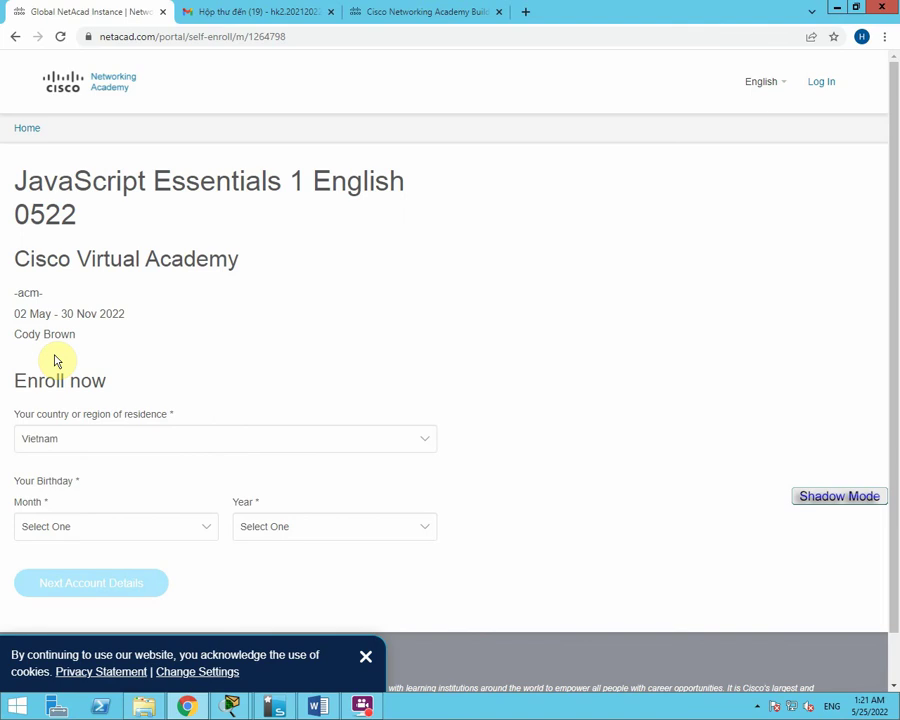
Set the birthday to December 1993 and continue to the account details form.
click(68, 534)
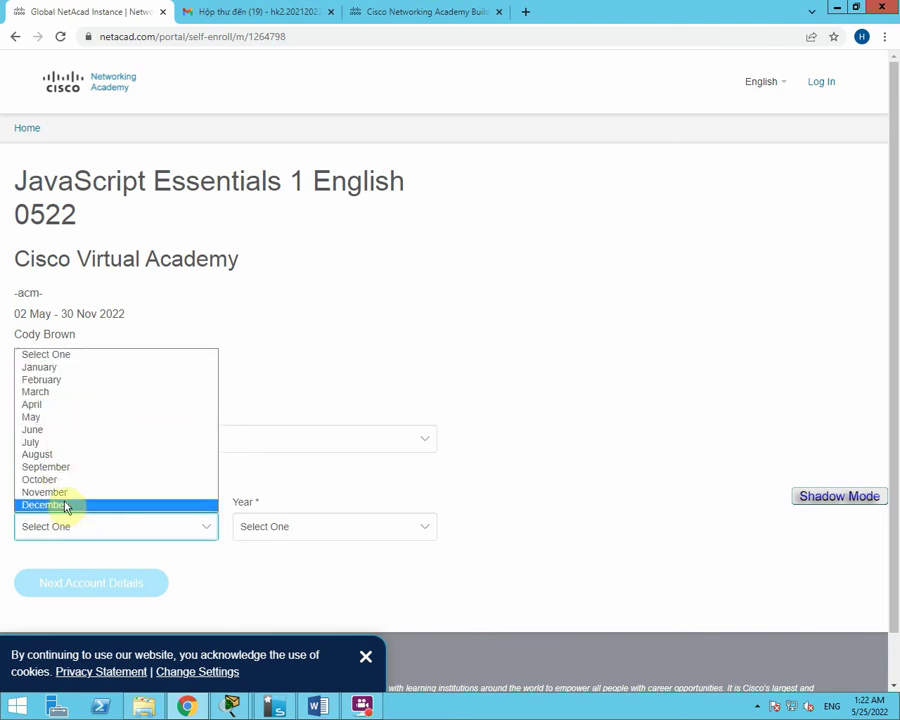
click(63, 505)
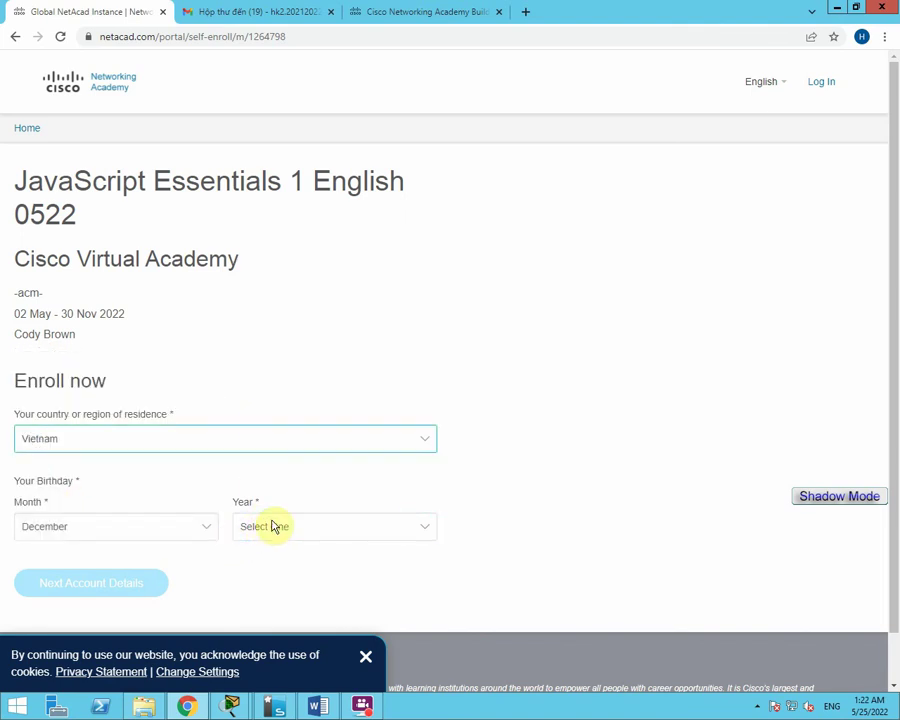
click(263, 530)
scroll(262, 444, down, 5)
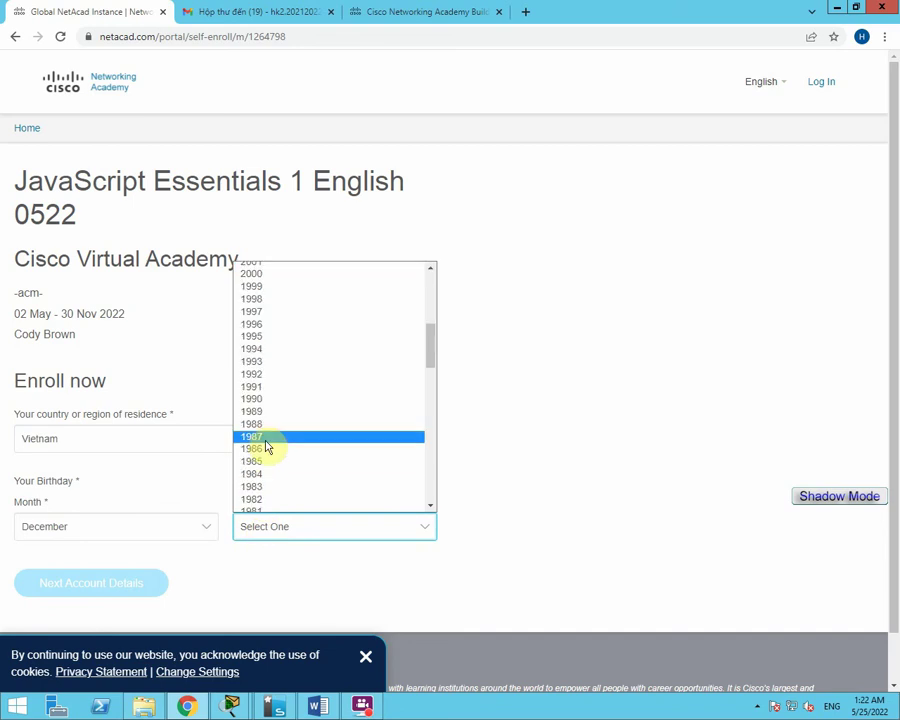
scroll(264, 446, up, 3)
drag(433, 344, 433, 376)
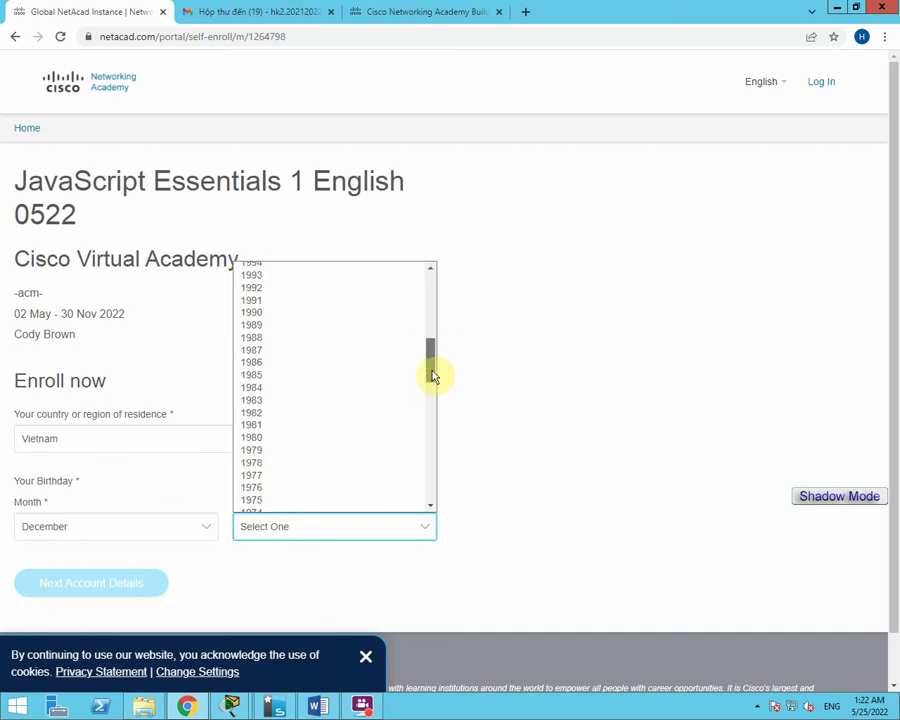
click(274, 283)
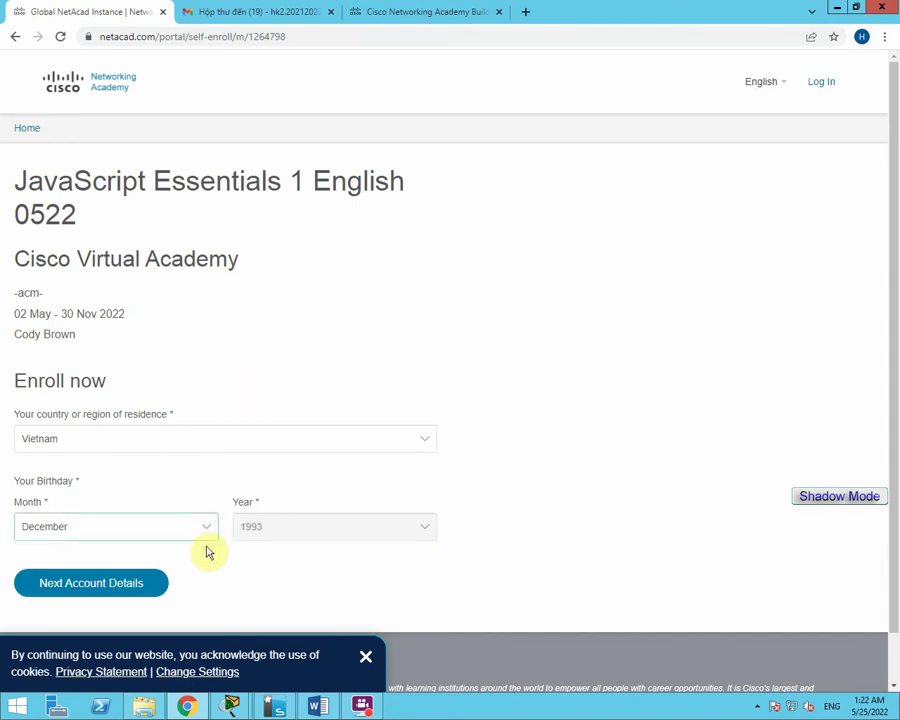
click(104, 588)
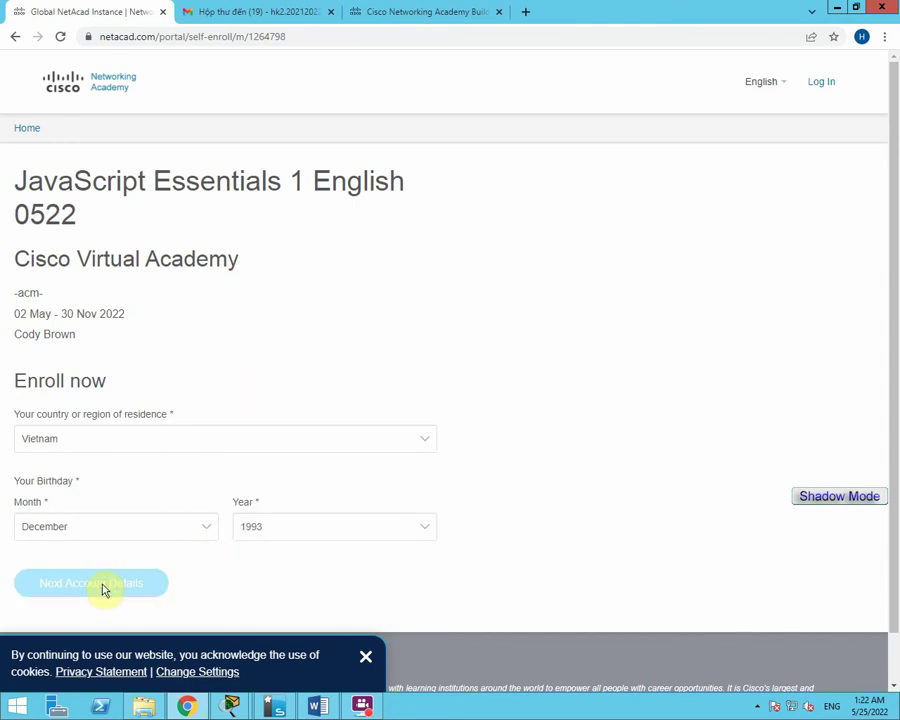
click(237, 486)
Fill in the account email, first and last name, and enter 16 as the math answer.
scroll(237, 482, down, 1)
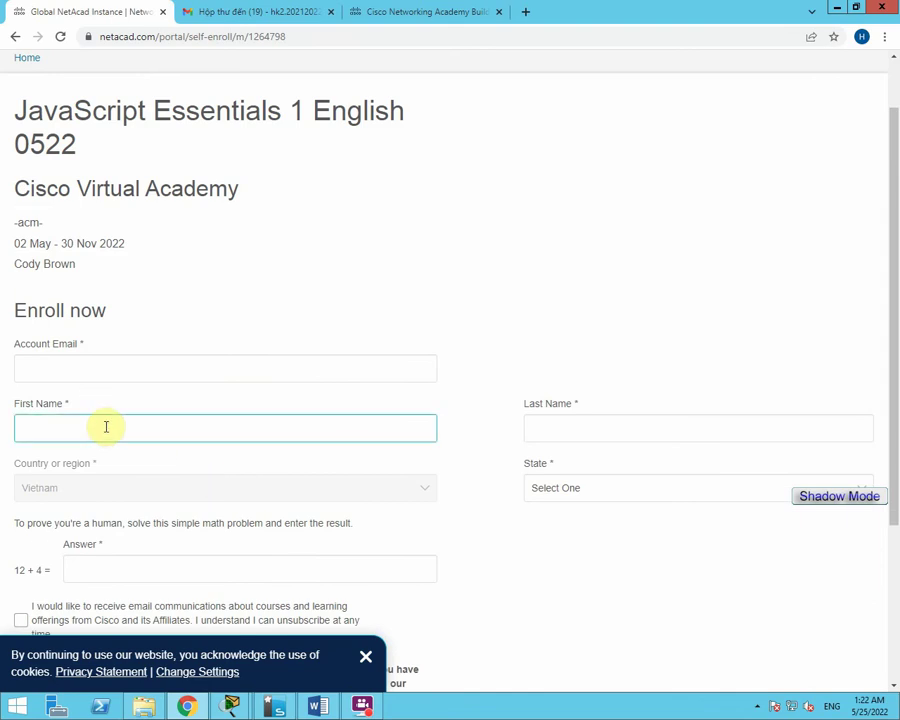
click(95, 366)
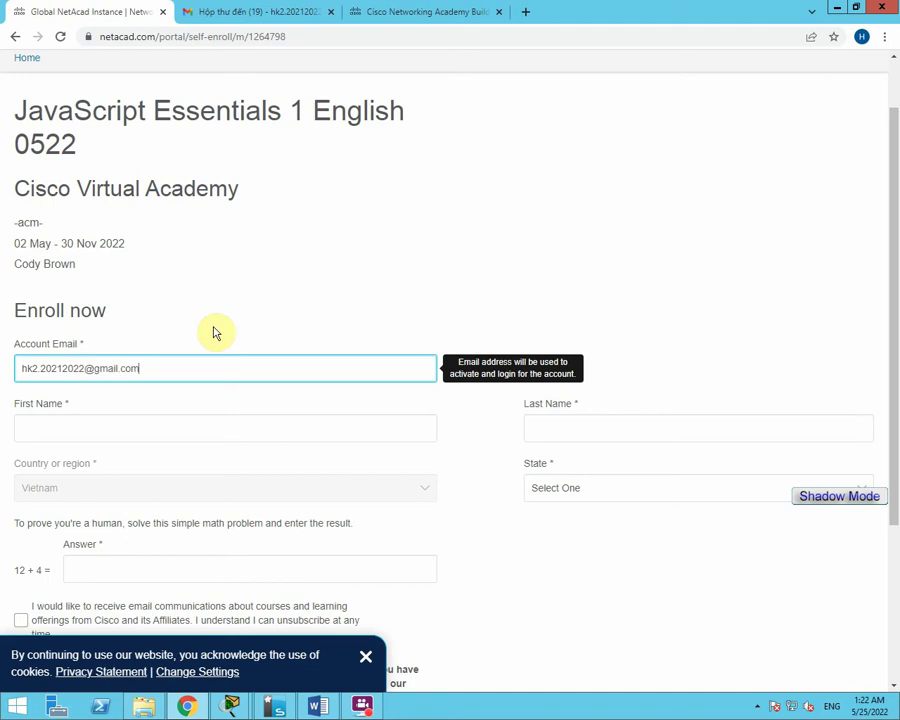
drag(142, 369, 12, 366)
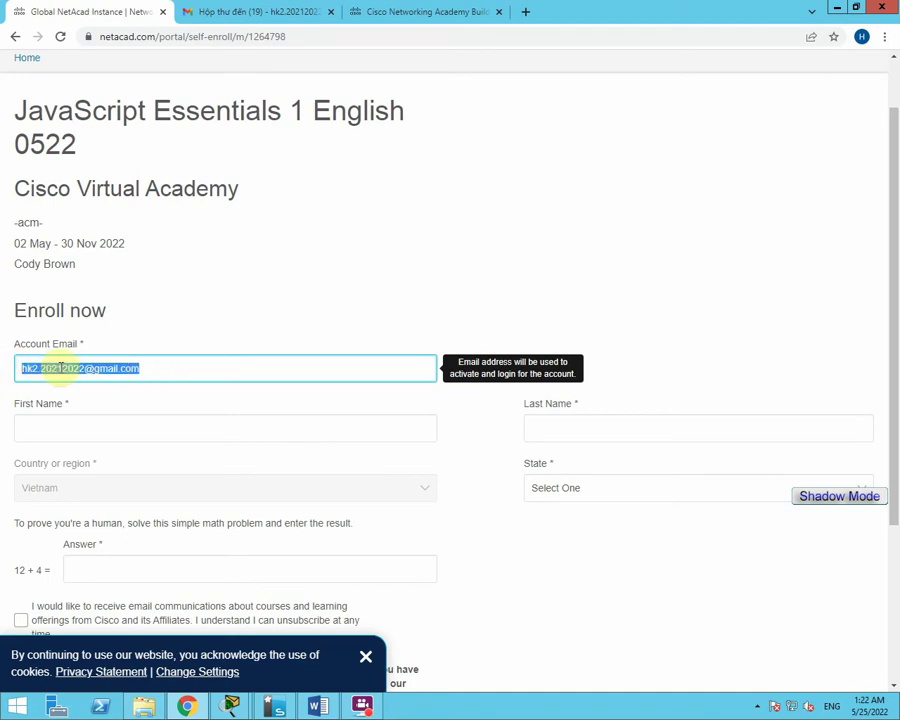
click(56, 428)
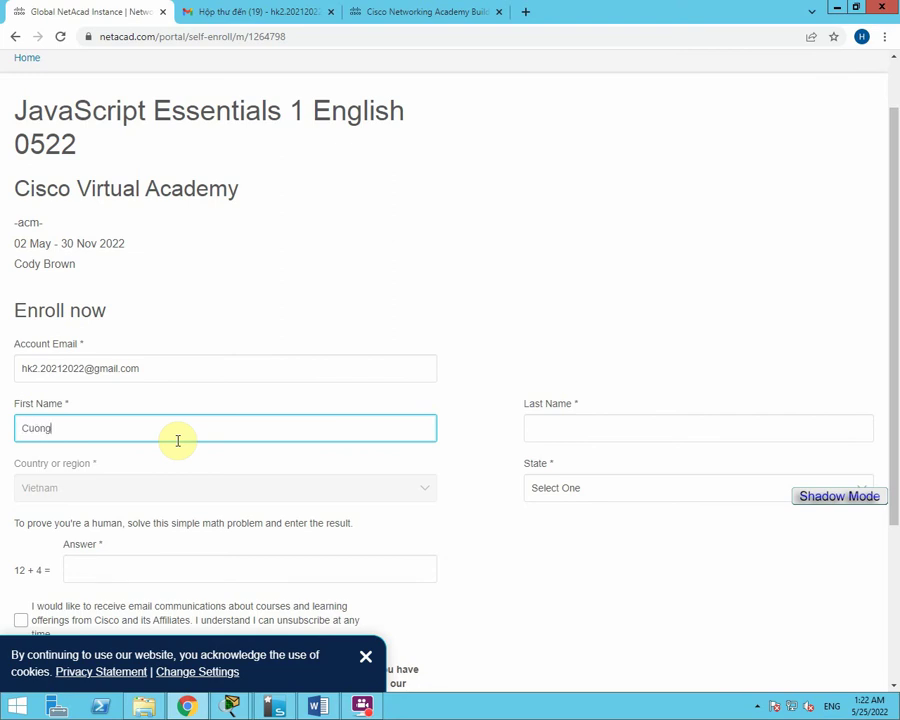
click(565, 428)
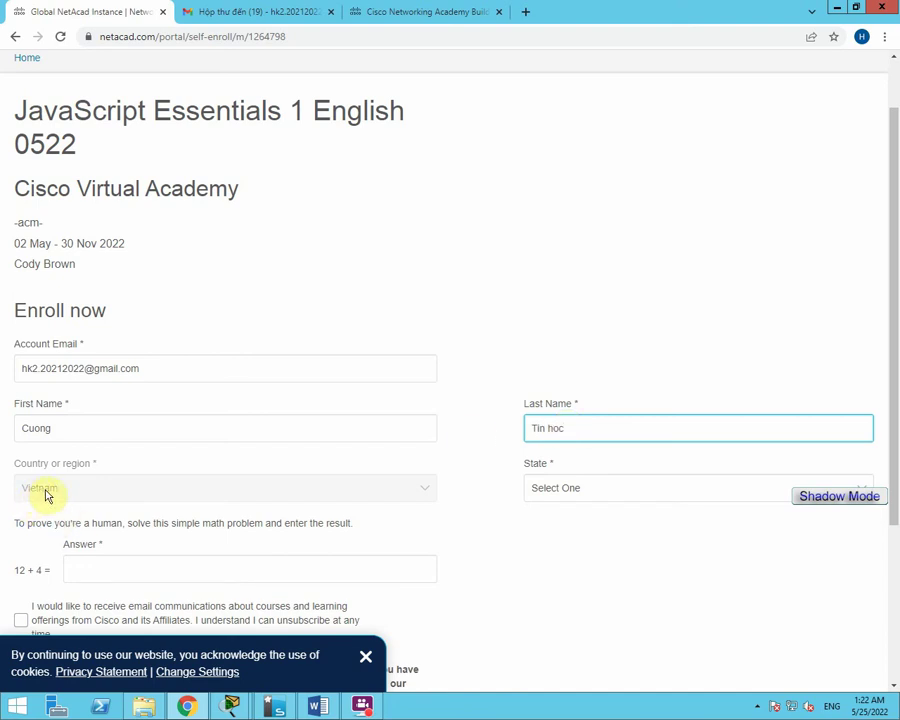
click(124, 565)
scroll(130, 541, down, 1)
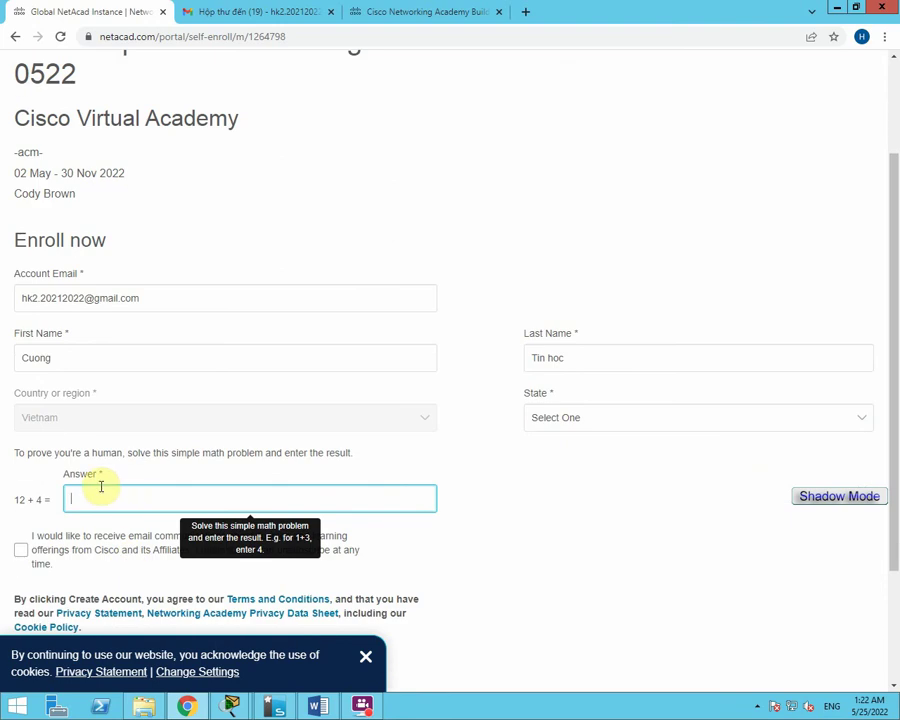
text(1)
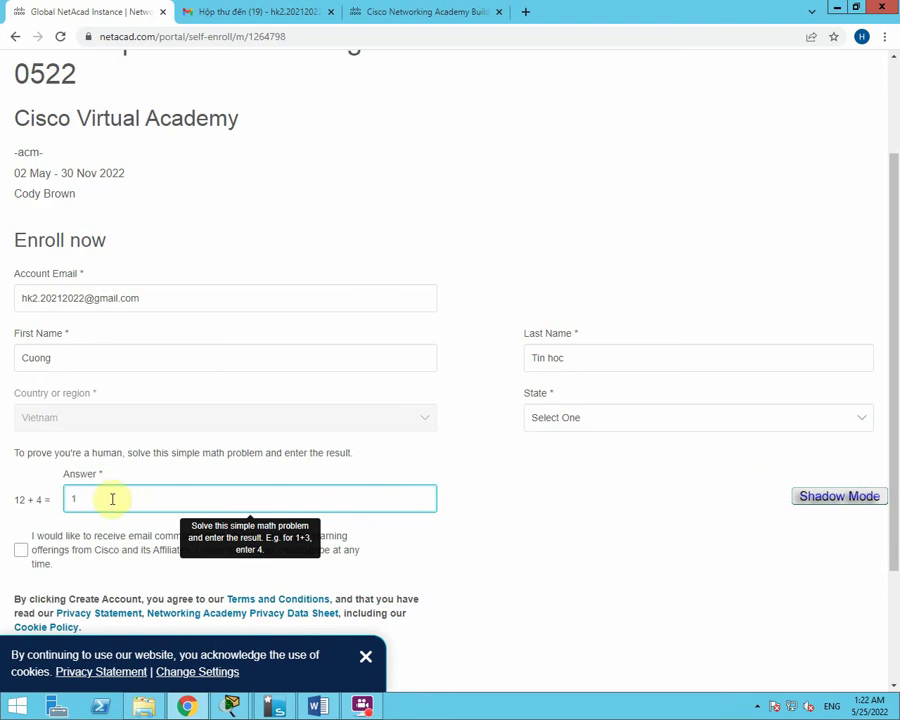
text(6)
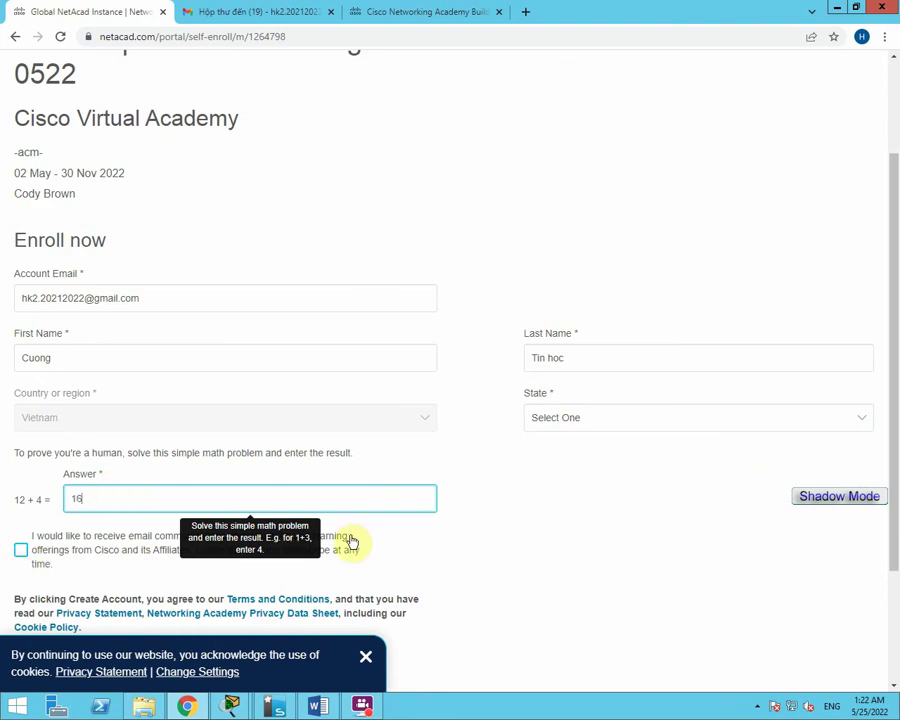
Agree to receive Cisco course emails and choose Dong Nai as the state.
click(355, 542)
scroll(330, 540, down, 2)
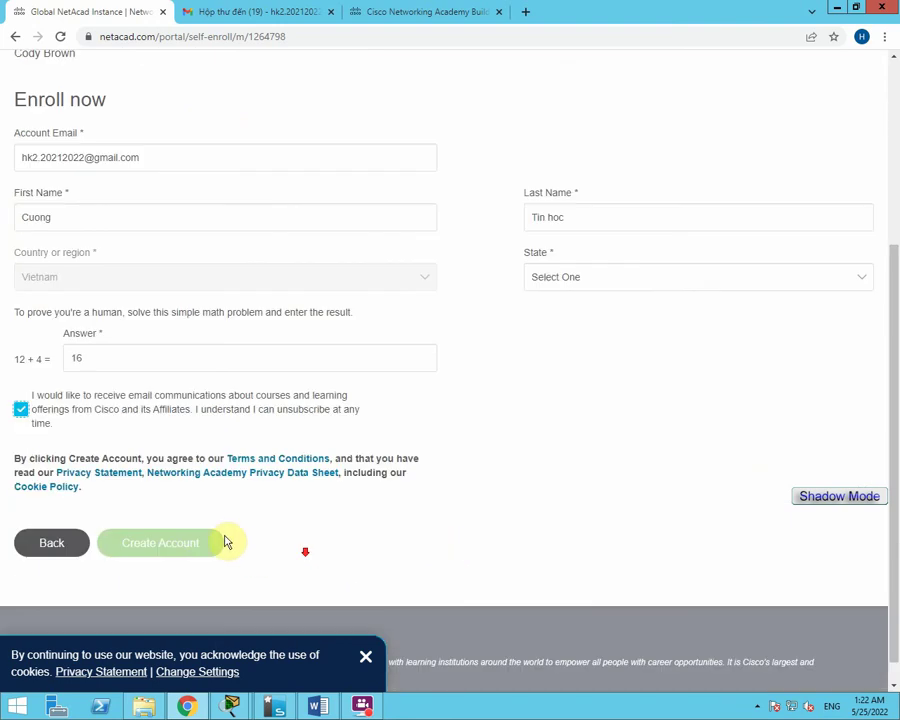
click(165, 545)
click(545, 416)
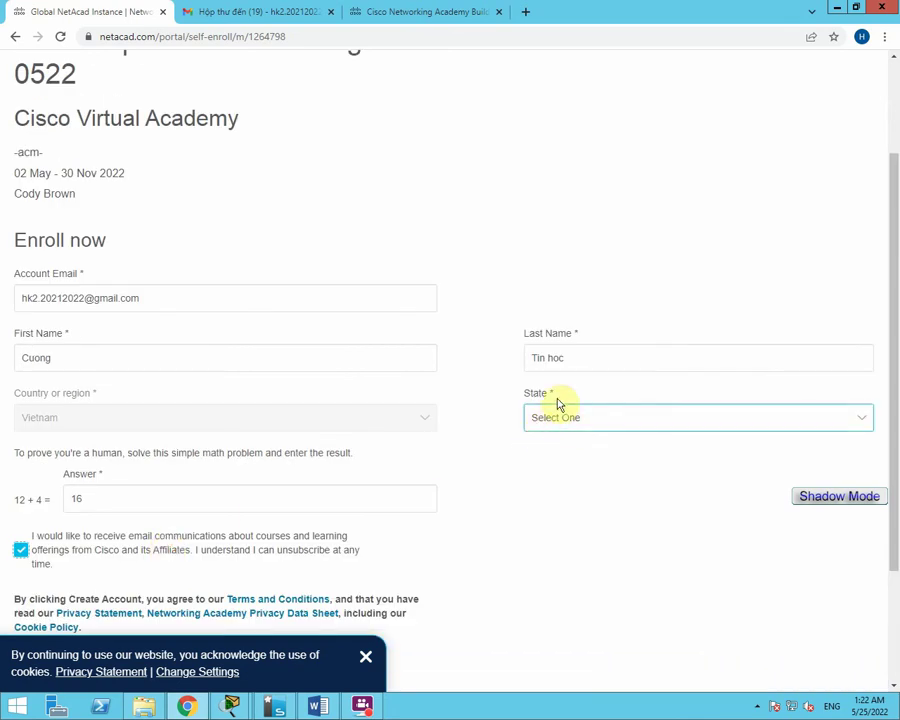
click(563, 419)
scroll(572, 460, down, 15)
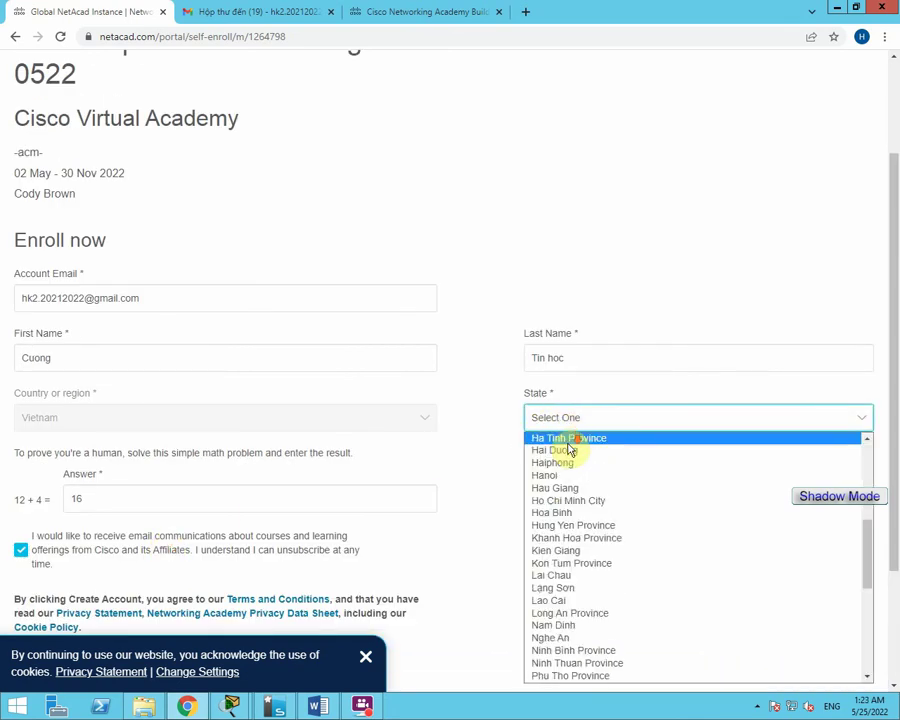
scroll(590, 550, up, 15)
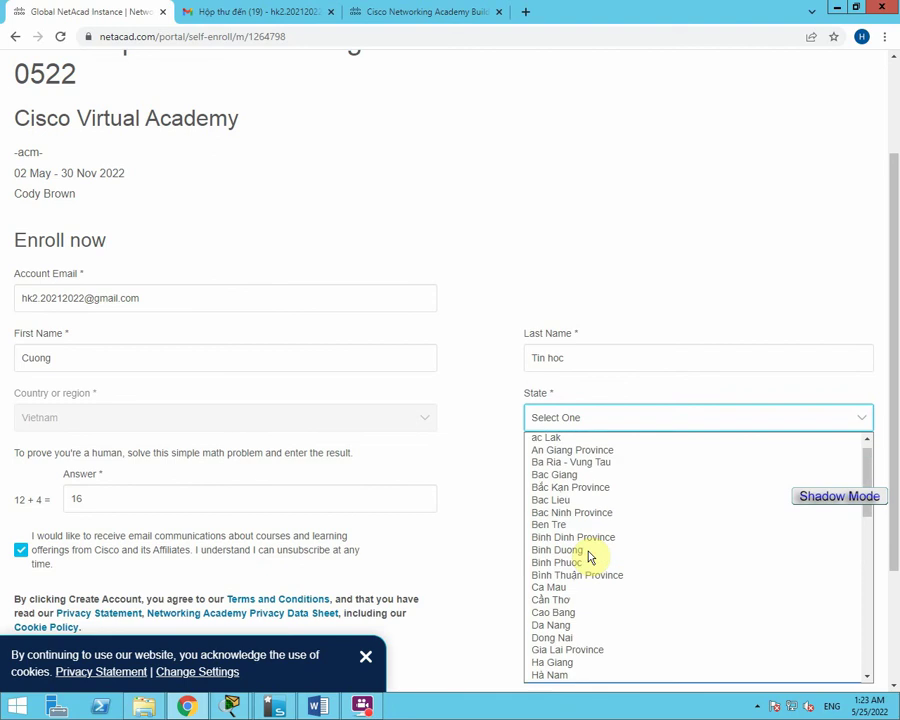
scroll(586, 540, down, 3)
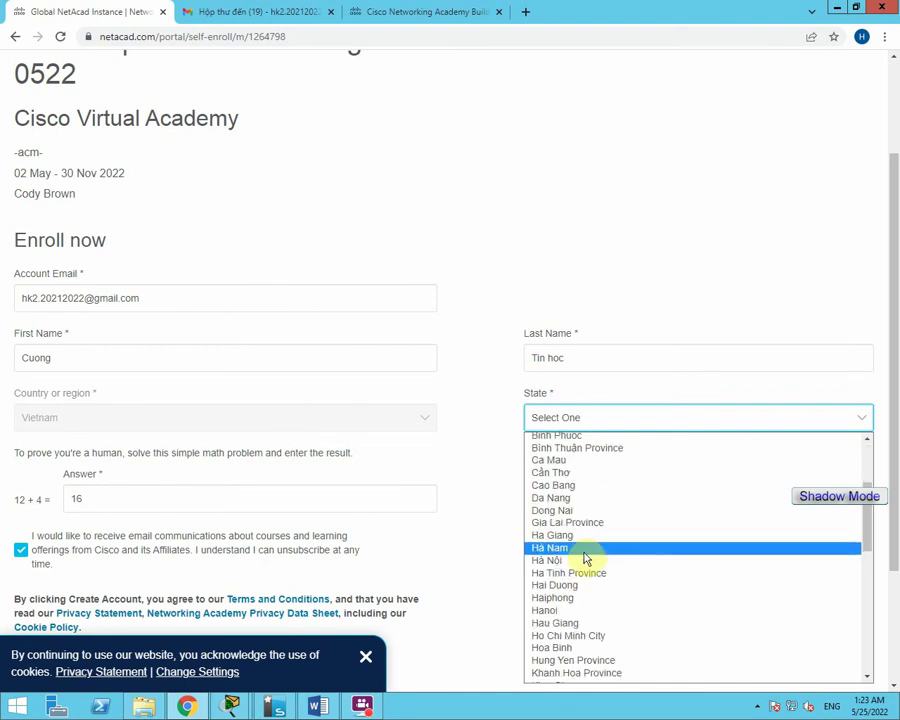
click(566, 510)
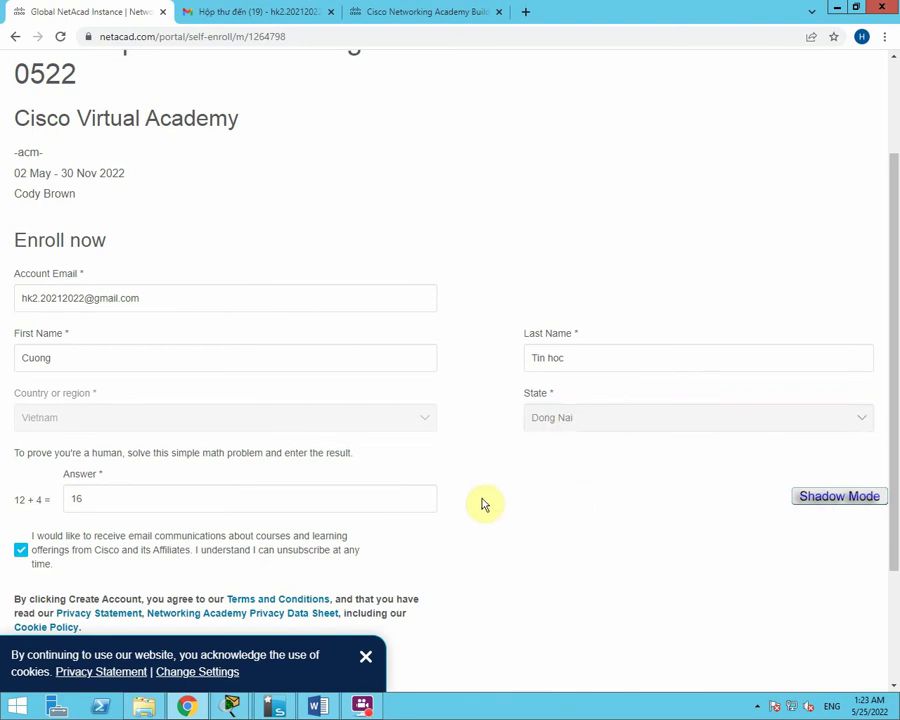
Correct the math answer to 6 and submit the form to create the account.
scroll(488, 505, down, 1)
scroll(493, 510, down, 1)
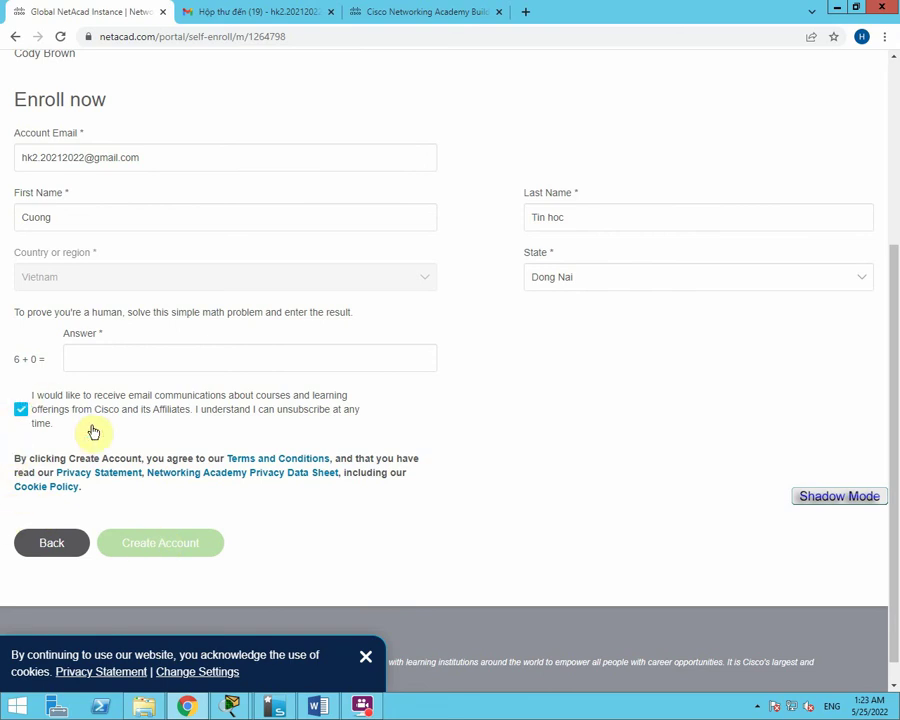
scroll(464, 460, up, 3)
scroll(331, 563, down, 3)
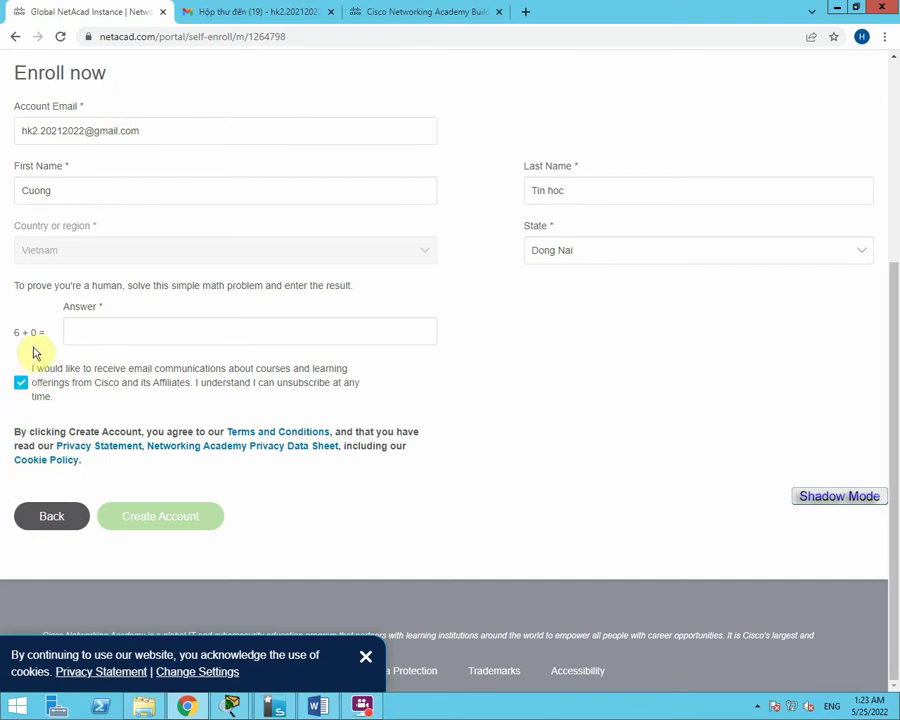
scroll(94, 400, up, 1)
click(90, 403)
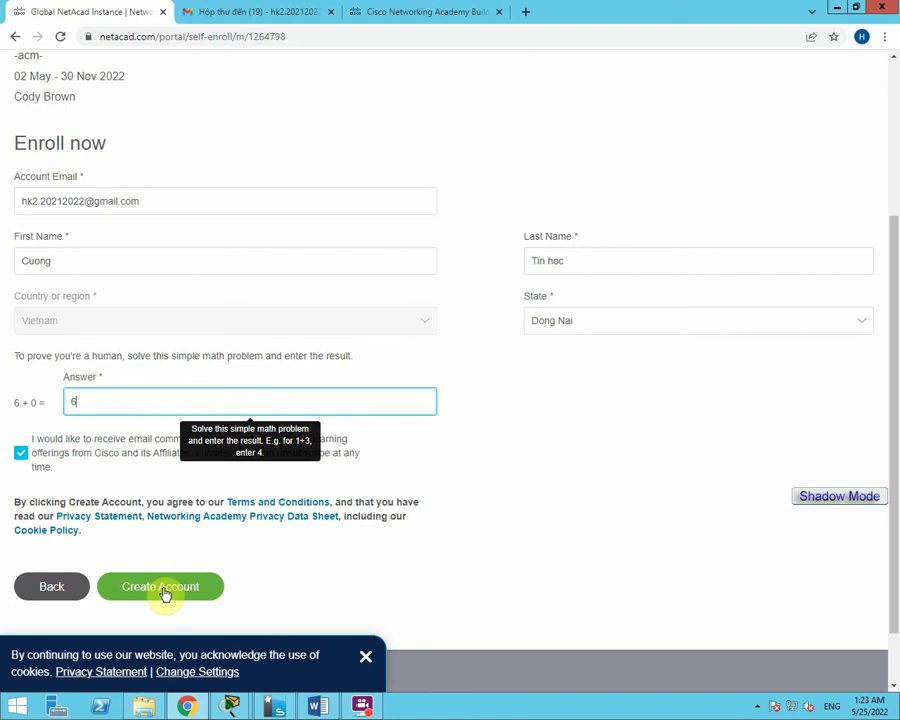
click(165, 592)
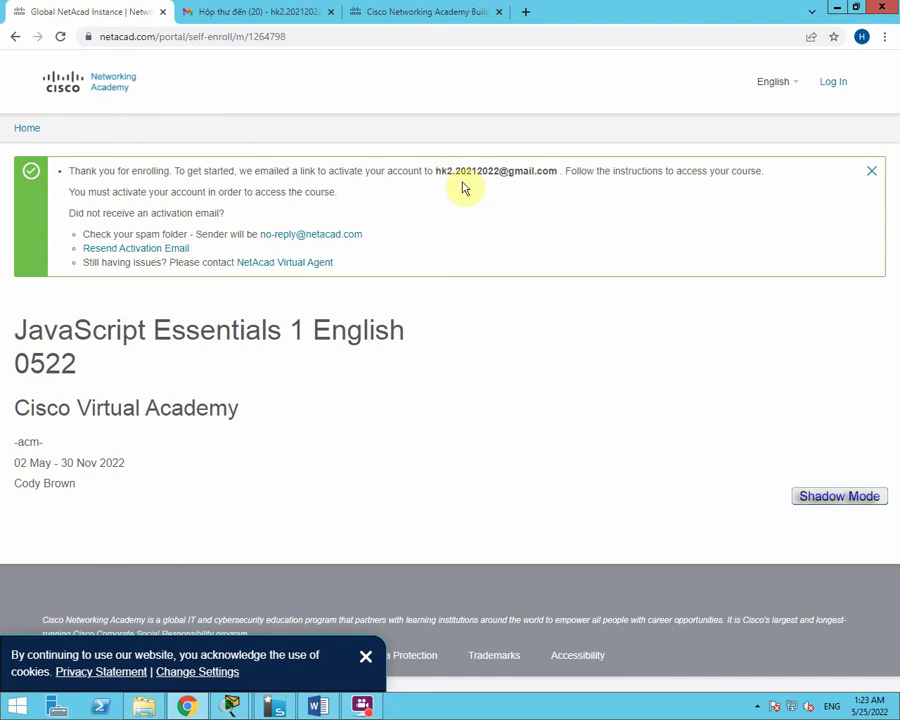
Select the registered email address in the Thank you for enrolling banner.
drag(434, 171, 558, 171)
drag(71, 171, 560, 171)
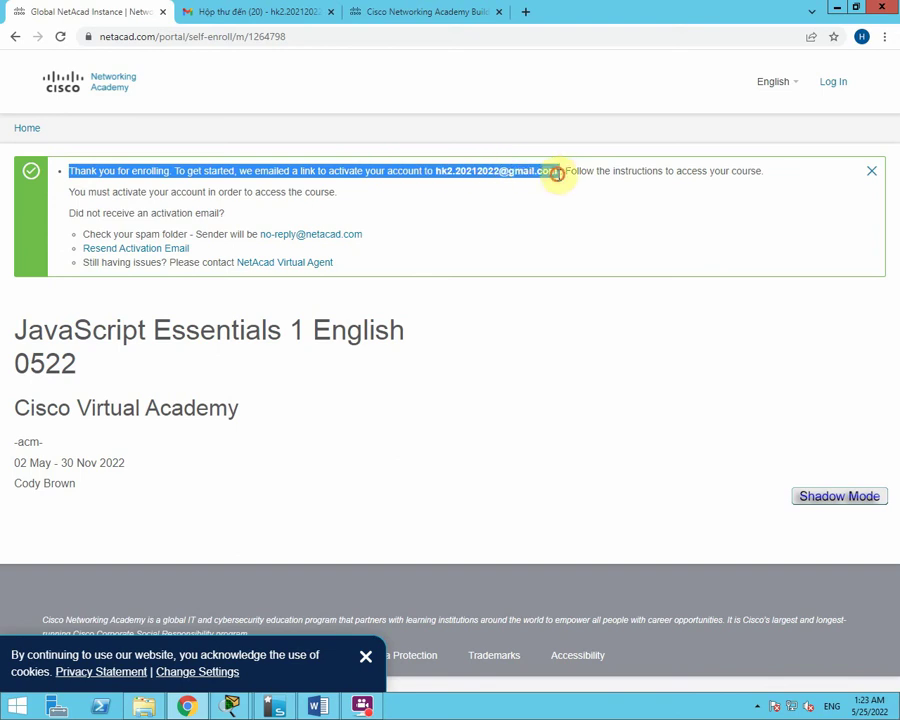
drag(436, 171, 555, 175)
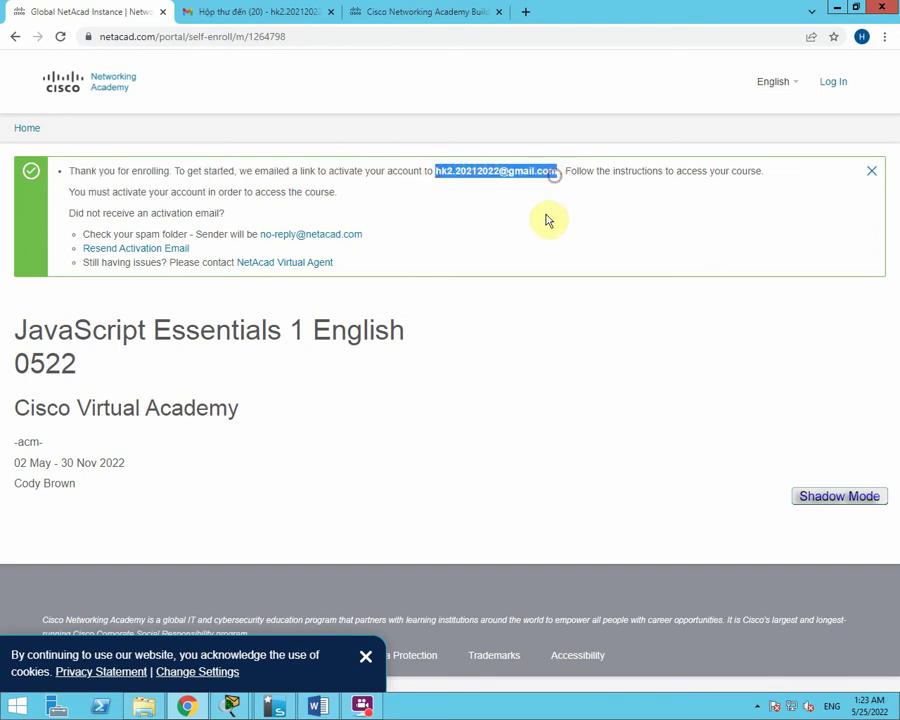
In Gmail, open the Welcome to Networking Academy email and follow its Activate account link.
click(265, 11)
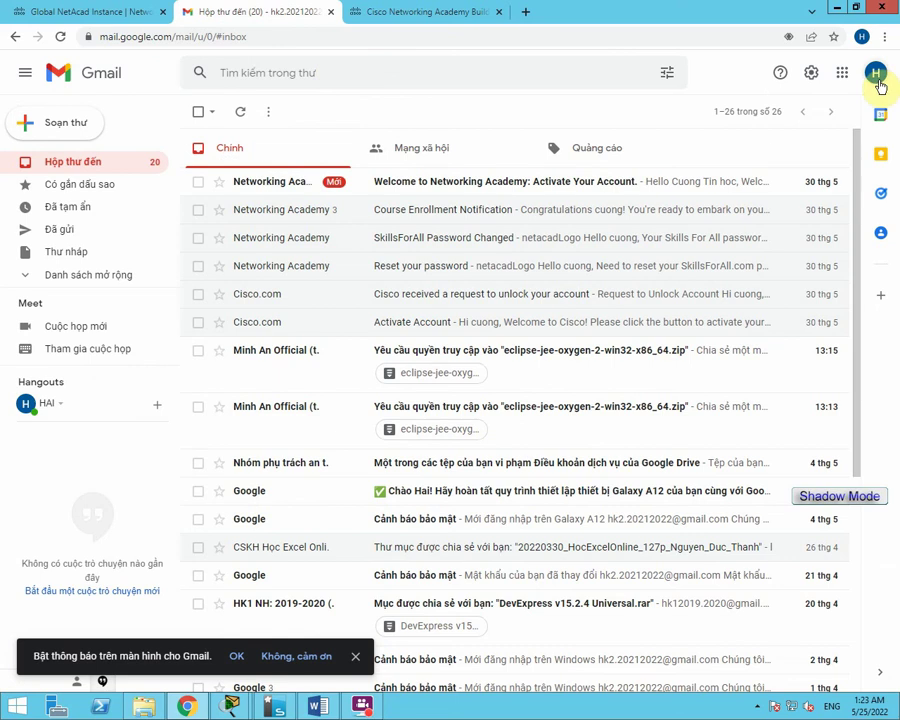
click(430, 188)
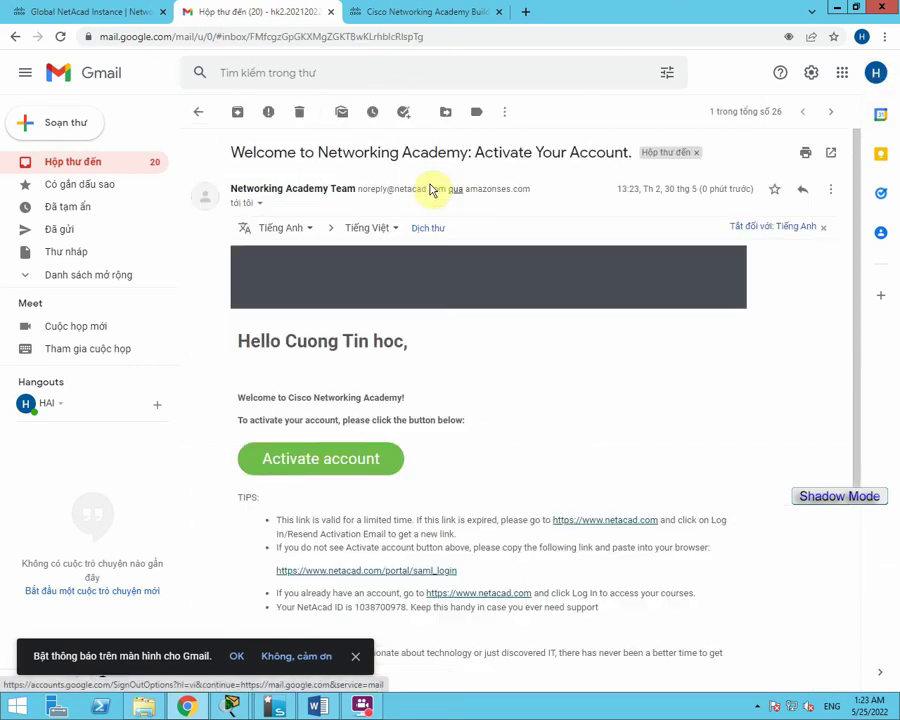
click(335, 474)
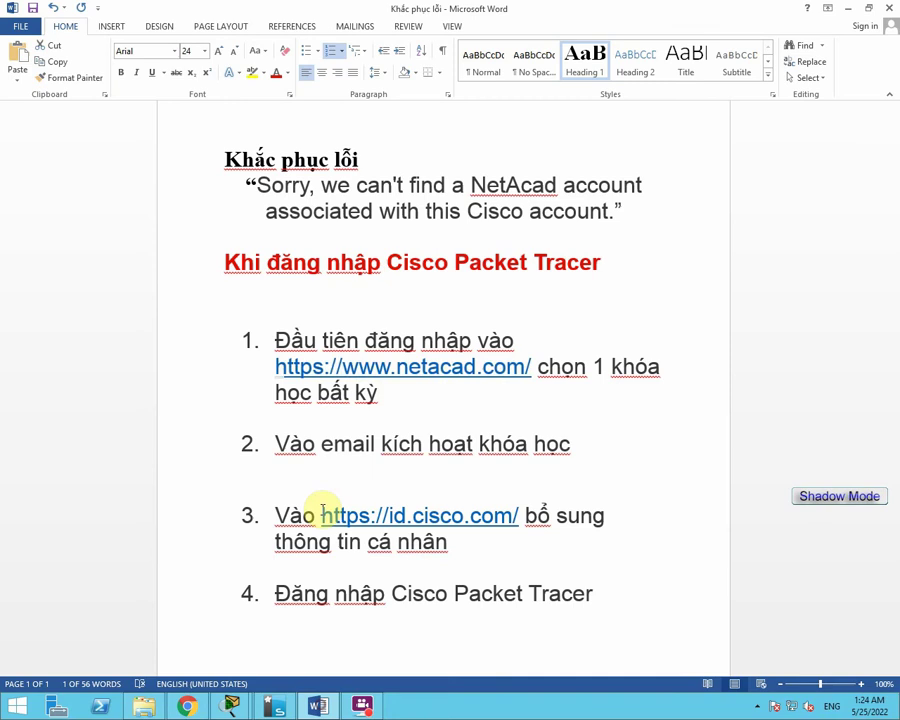
Highlight checklist items 1 and 2 in yellow, then return to the Cisco login page.
drag(275, 366, 371, 396)
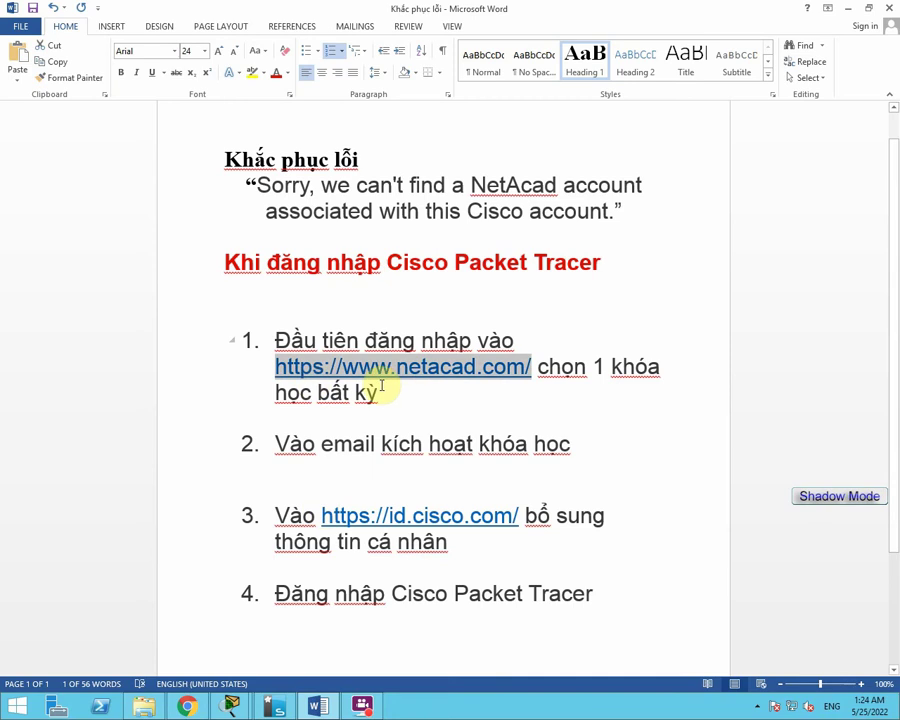
click(402, 400)
drag(277, 444, 580, 448)
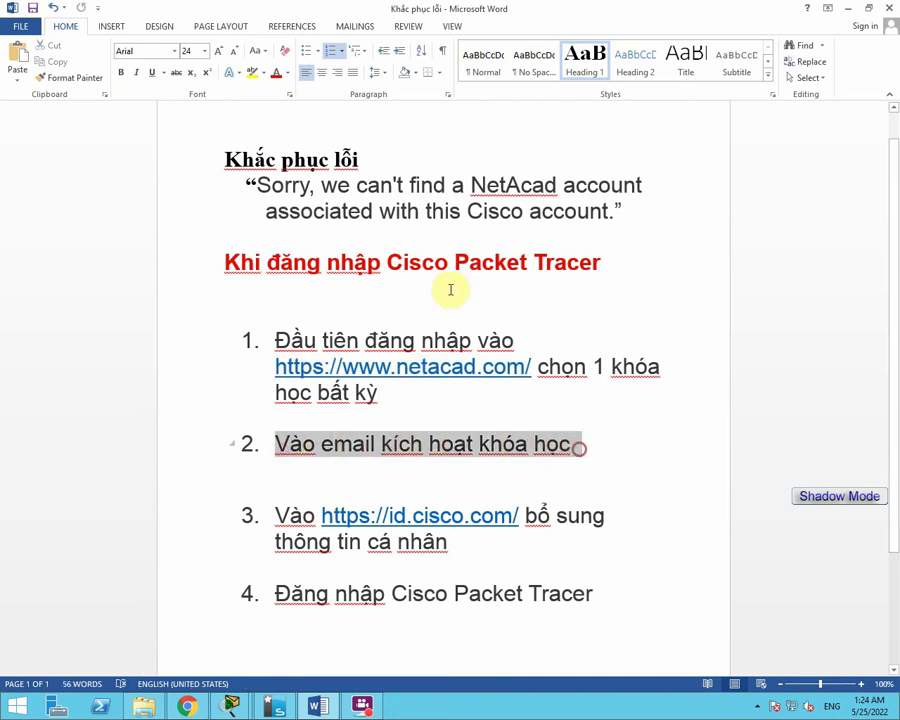
click(252, 74)
drag(394, 400, 271, 343)
click(252, 74)
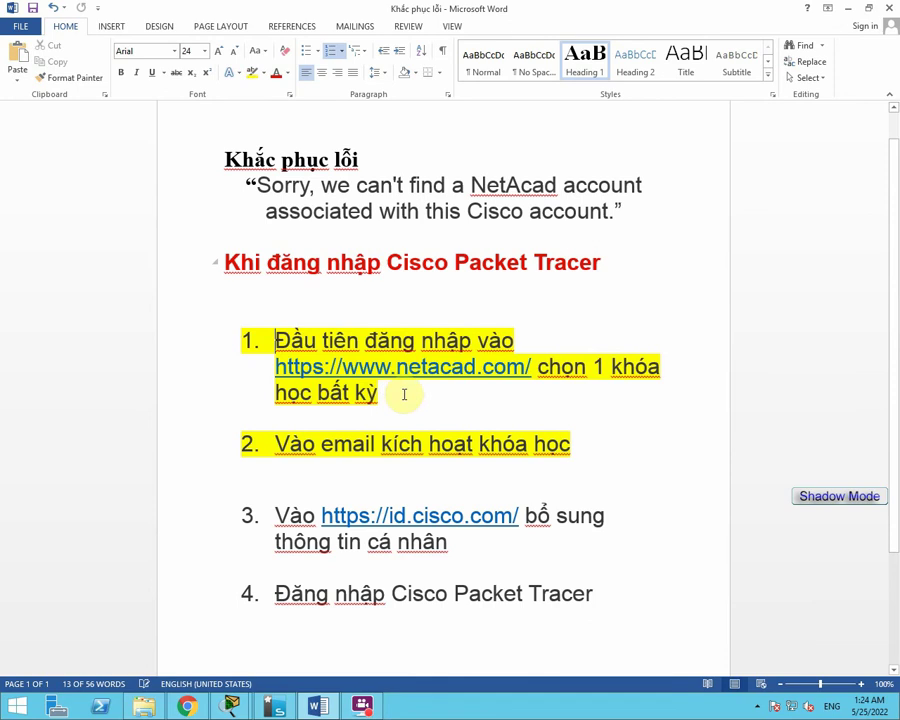
click(361, 706)
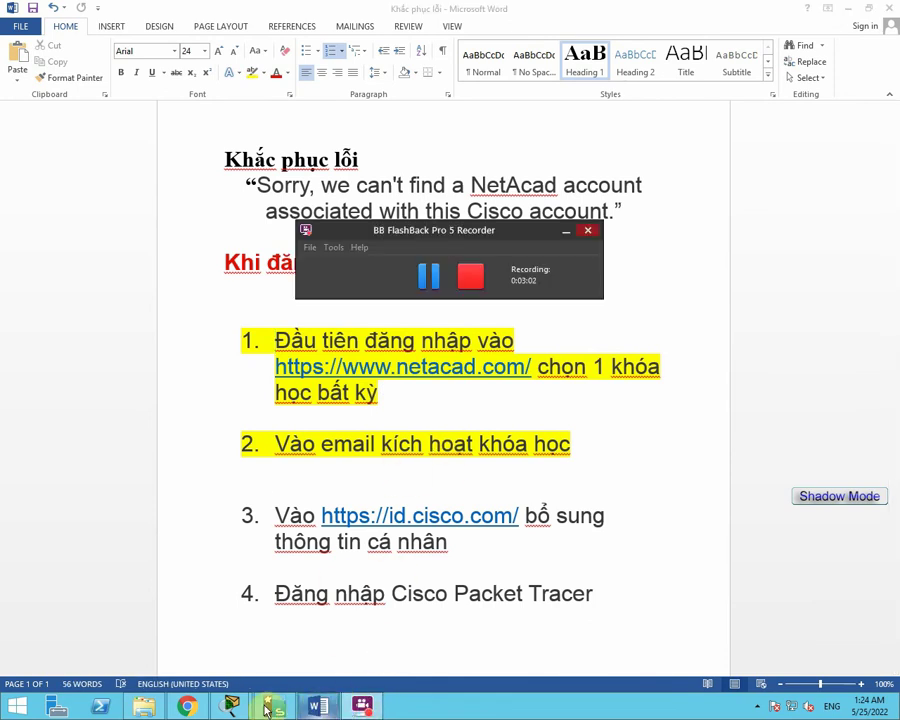
click(188, 707)
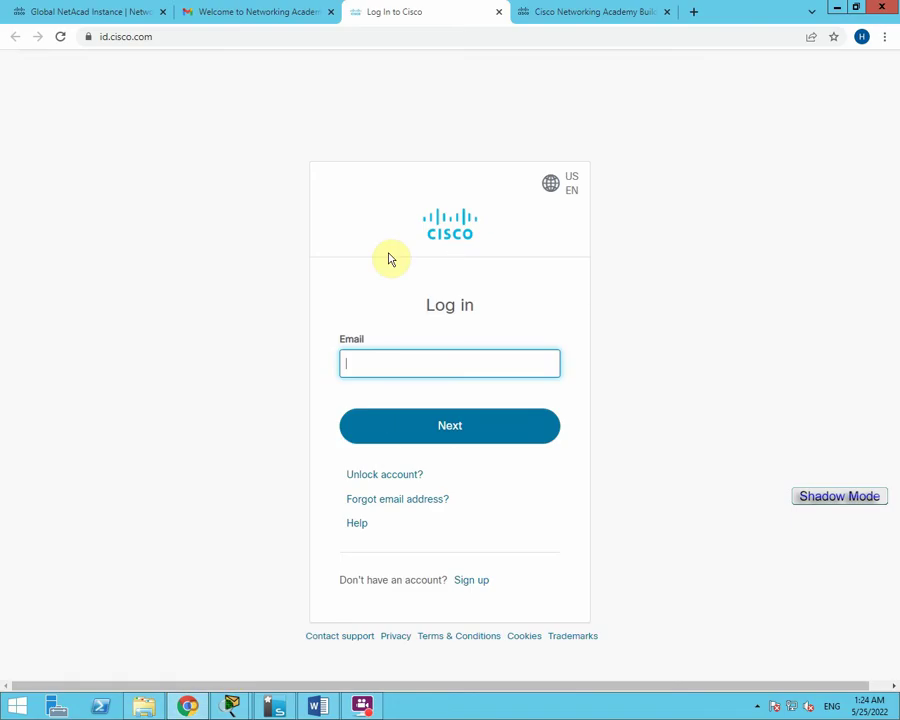
Start typing the account email on the Cisco Log in page, then go back to Word.
click(254, 11)
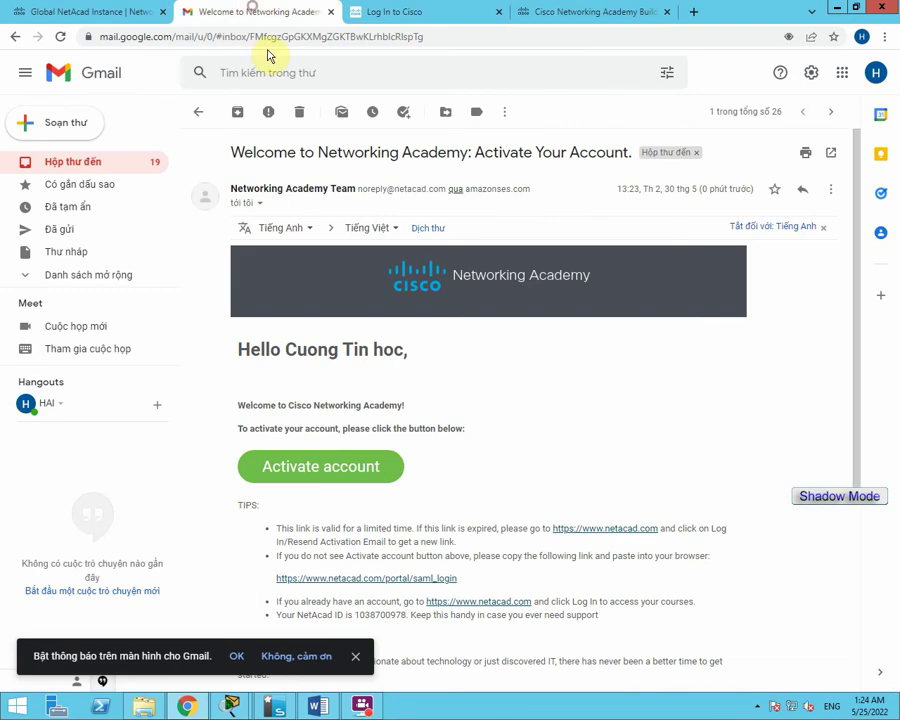
click(396, 11)
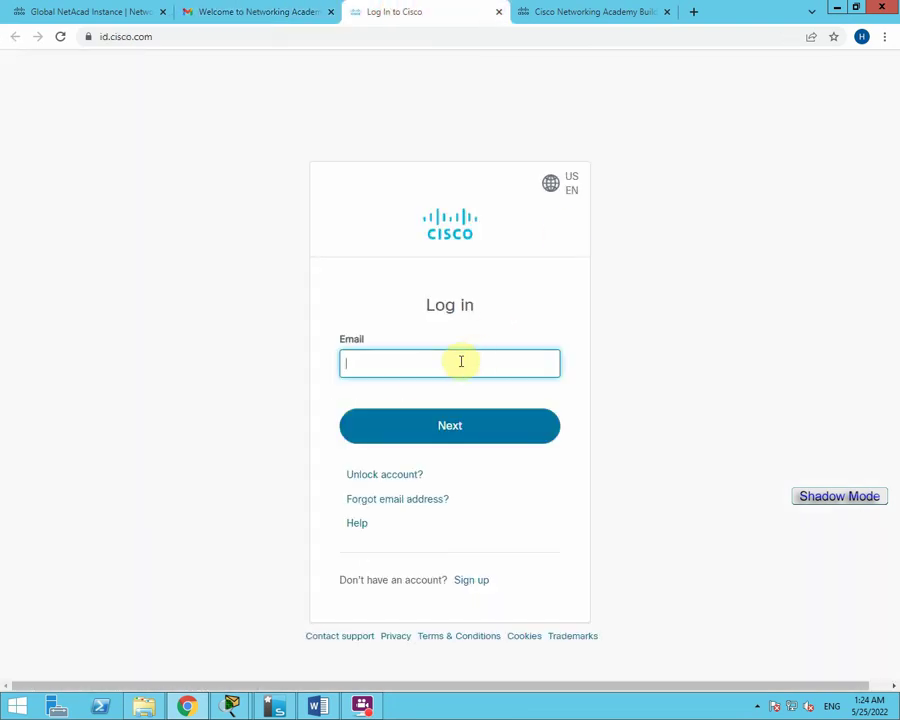
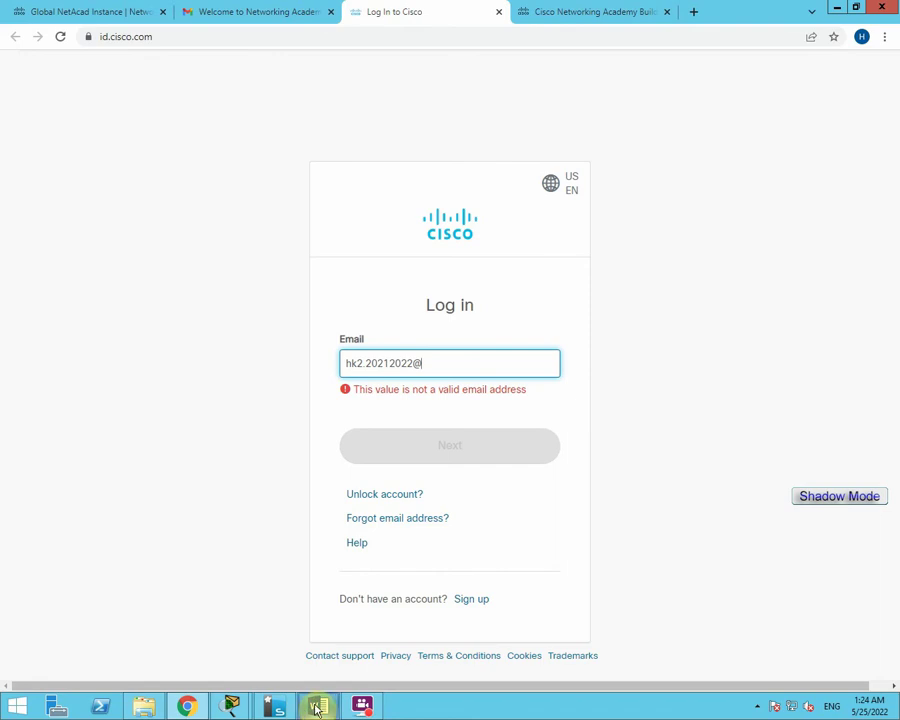
click(316, 705)
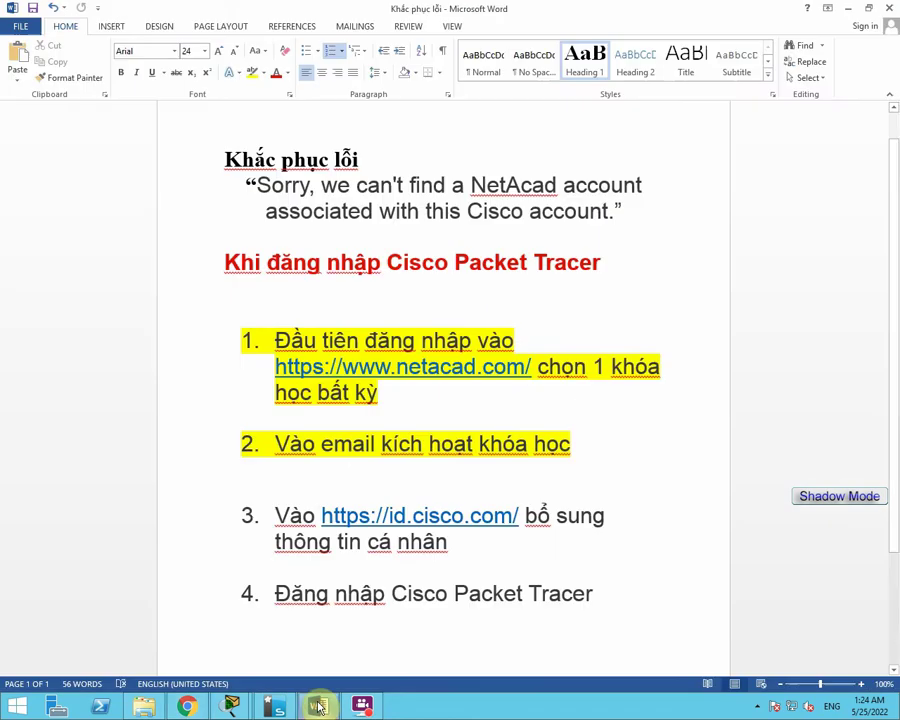
Highlight checklist item 3, about visiting id.cisco.com for personal information, in yellow.
drag(272, 516, 451, 552)
click(251, 73)
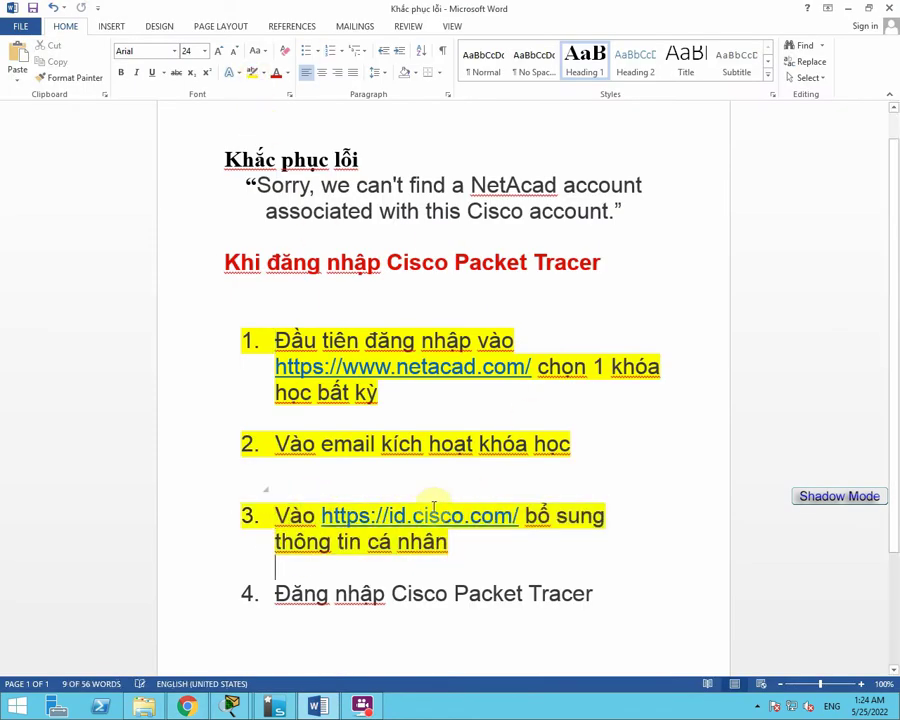
click(275, 562)
click(363, 706)
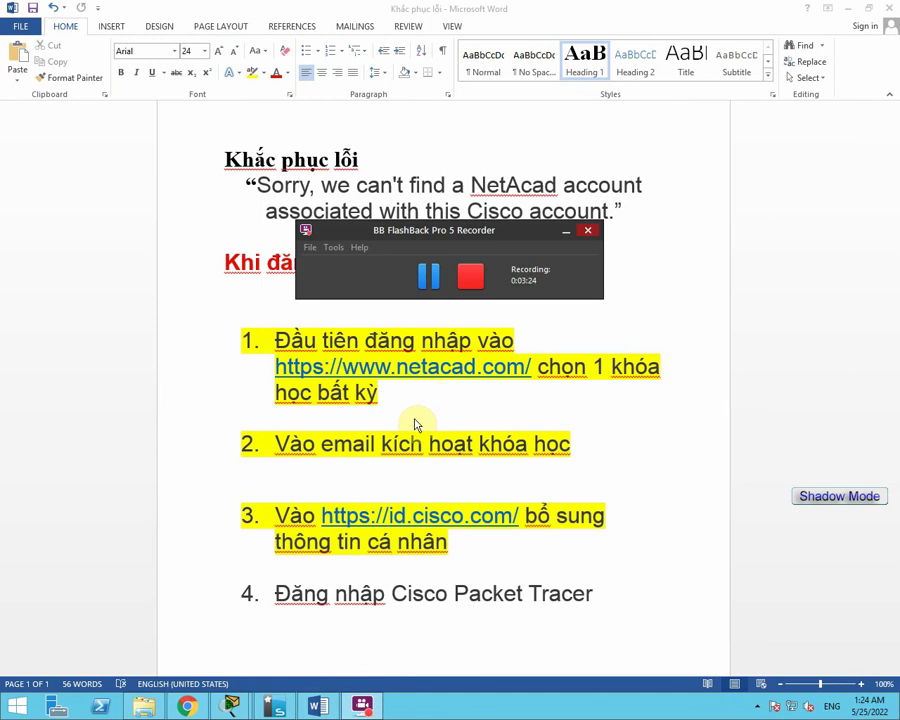
click(363, 706)
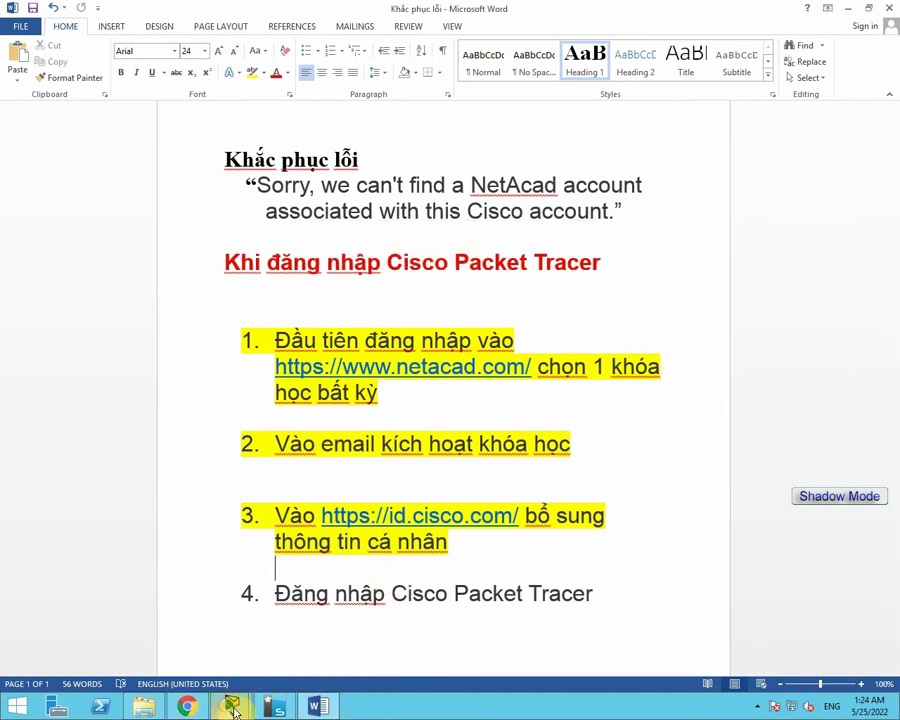
Complete the account e-mail, log in with the password, and decline saving it.
click(187, 706)
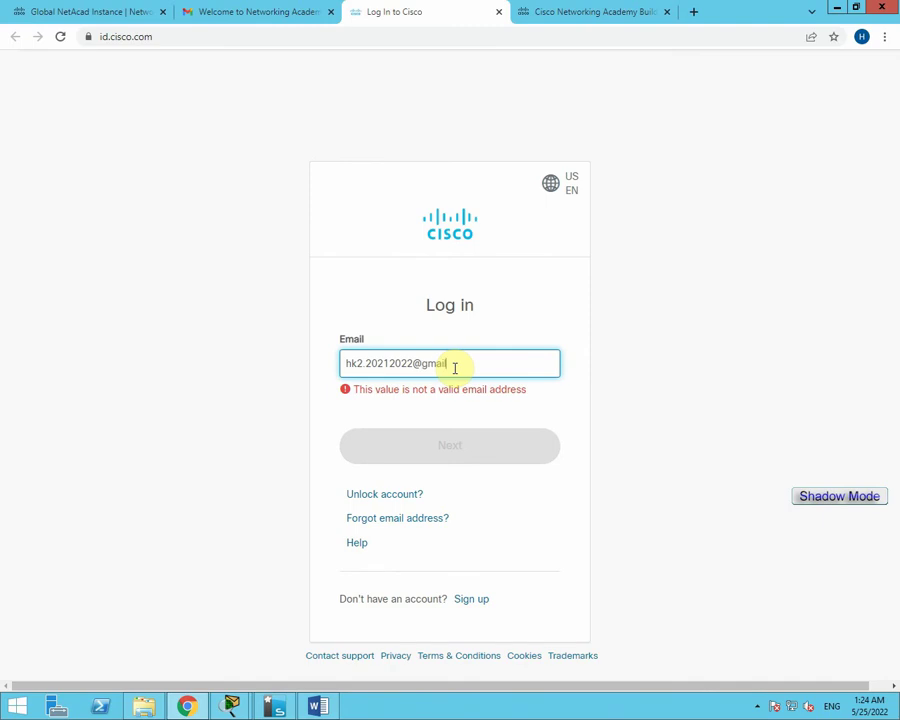
text(.com)
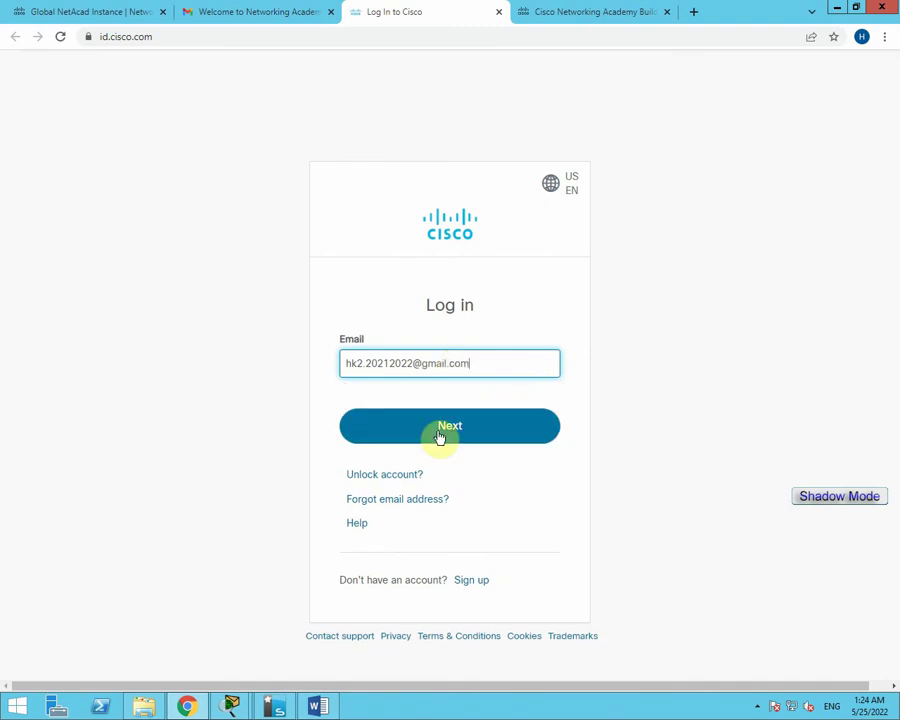
click(456, 437)
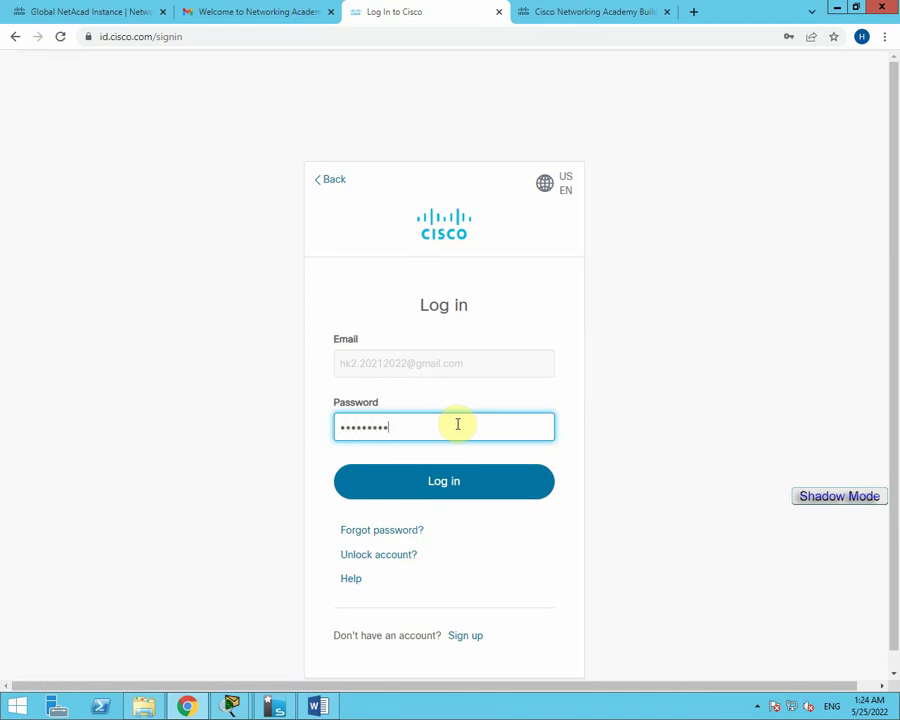
click(448, 494)
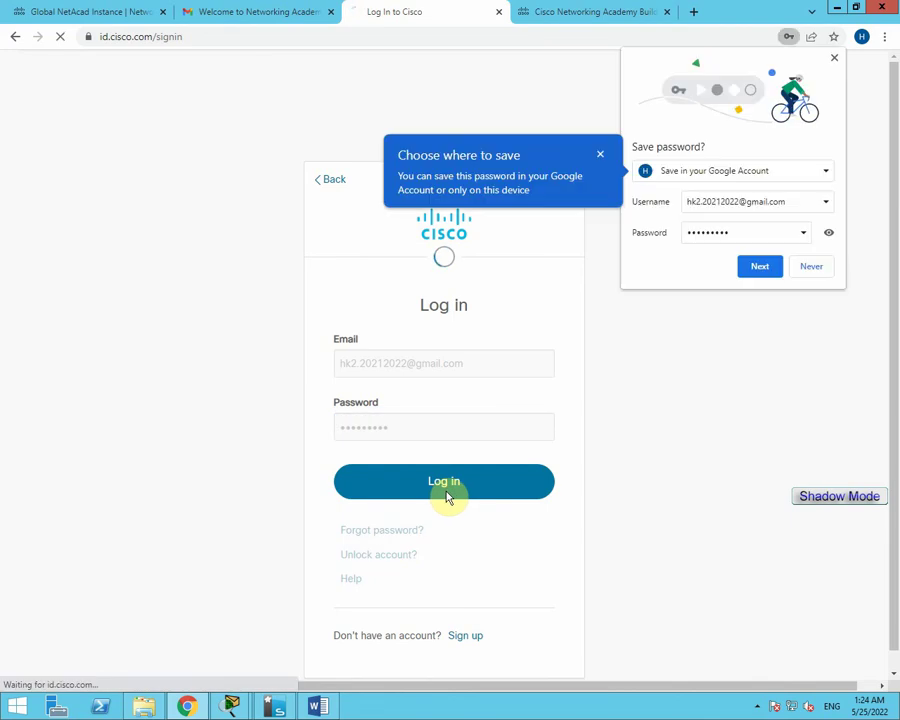
click(806, 266)
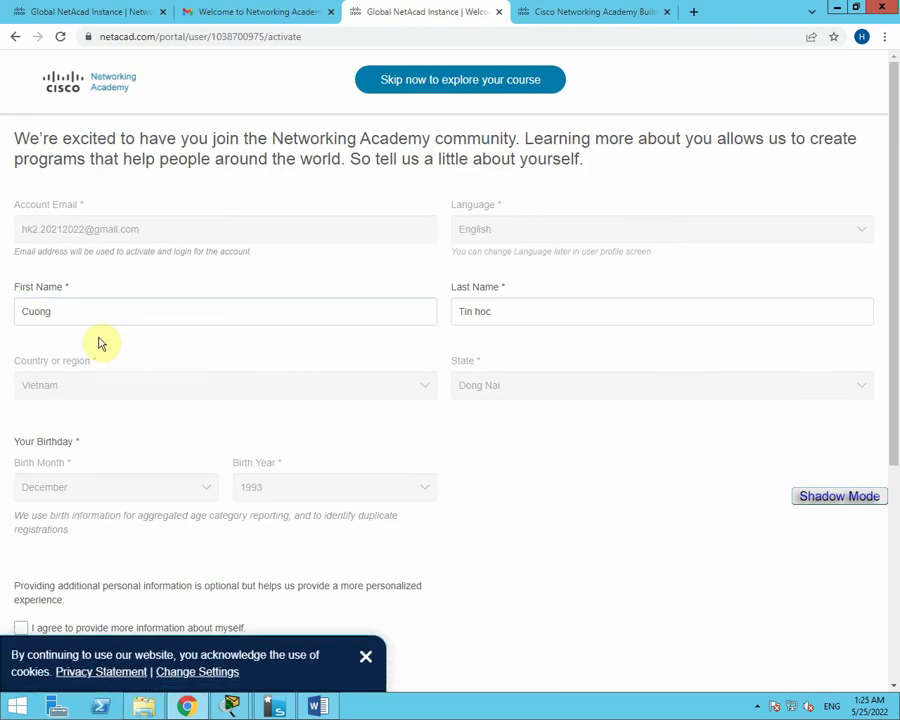
Check the Word checklist, then verify the First Name entry on the NetAcad profile form.
click(317, 706)
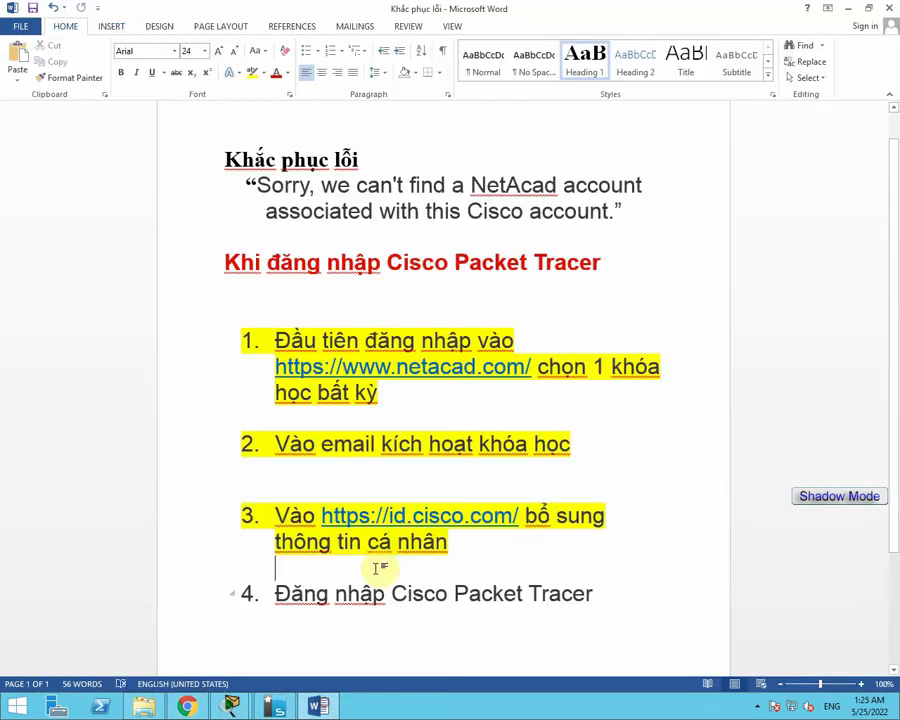
click(318, 704)
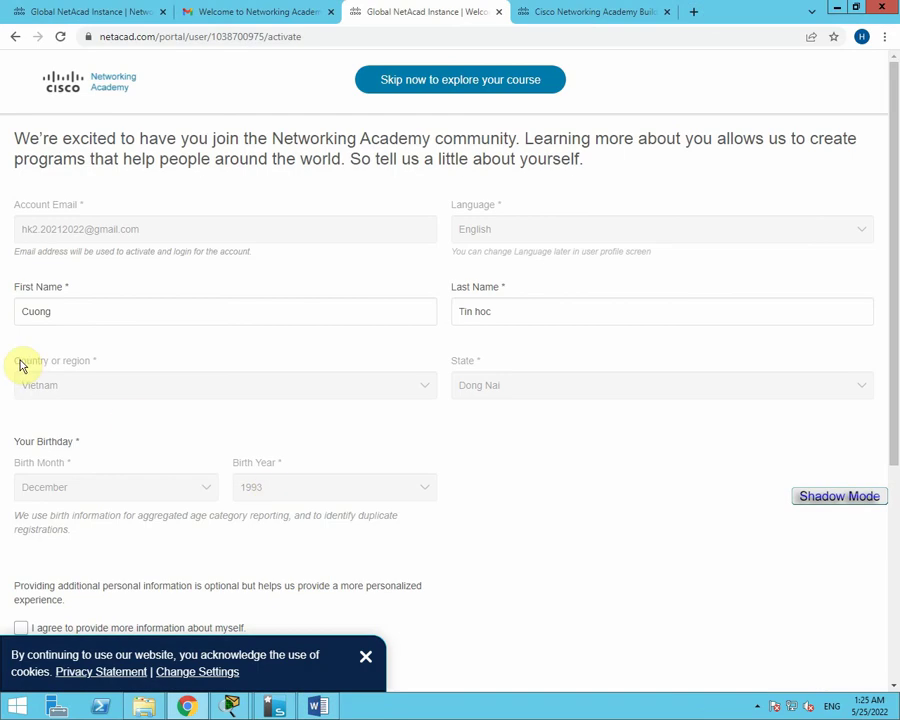
click(66, 311)
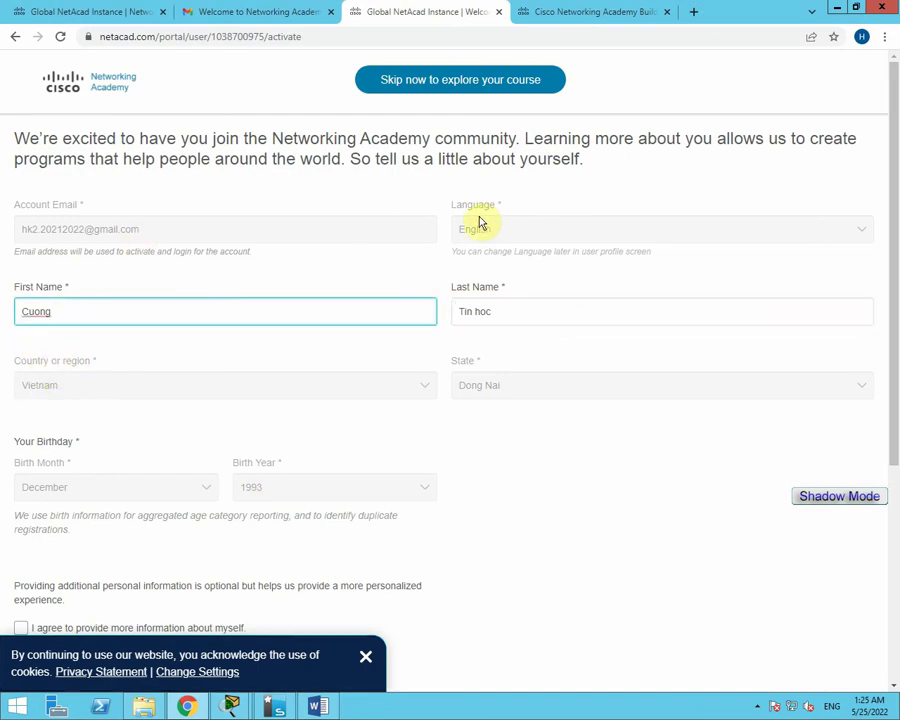
click(142, 354)
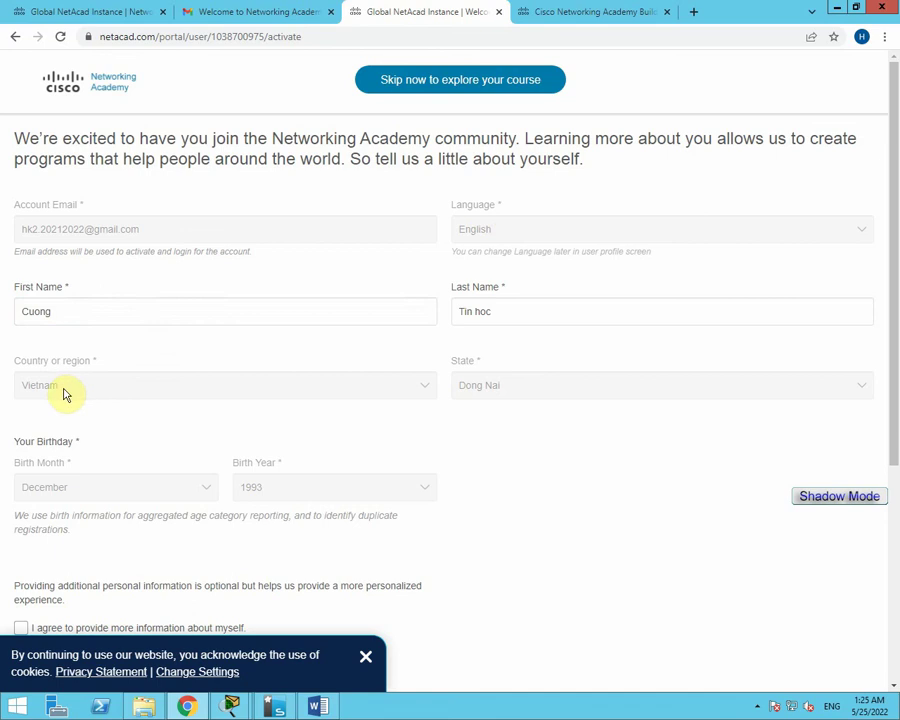
scroll(160, 415, down, 3)
scroll(80, 400, down, 2)
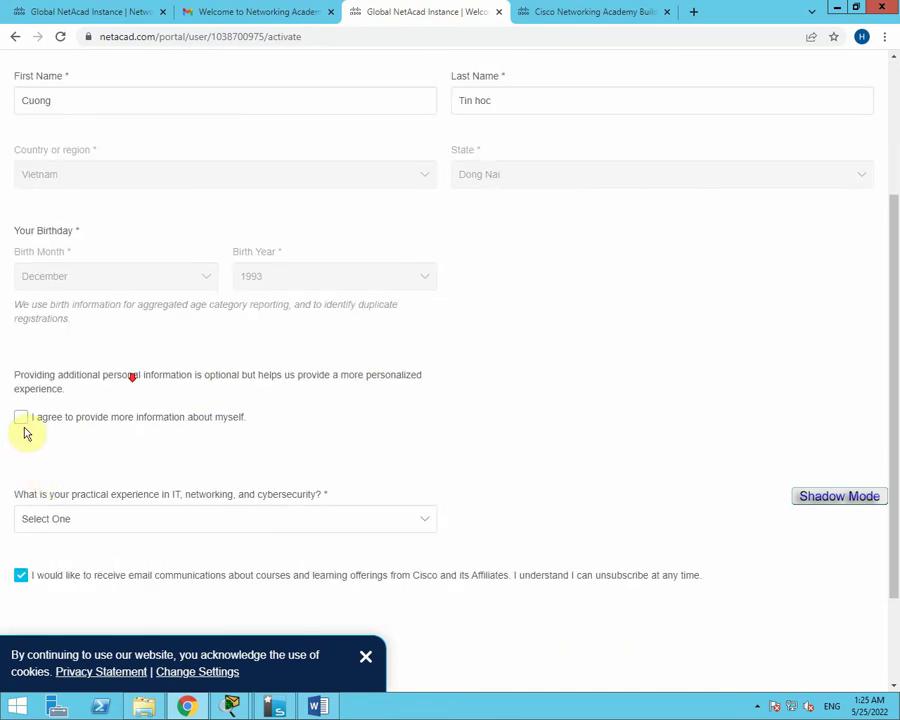
Agree to provide more information, set Gender to Female and IT experience to More than 5 Years.
click(22, 420)
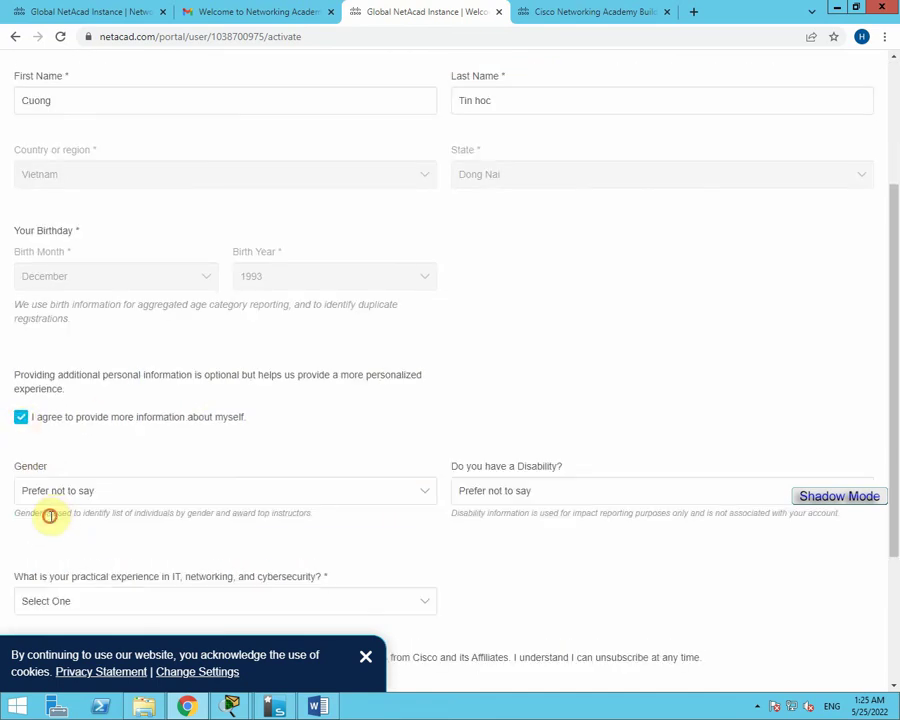
scroll(59, 497, down, 1)
click(86, 352)
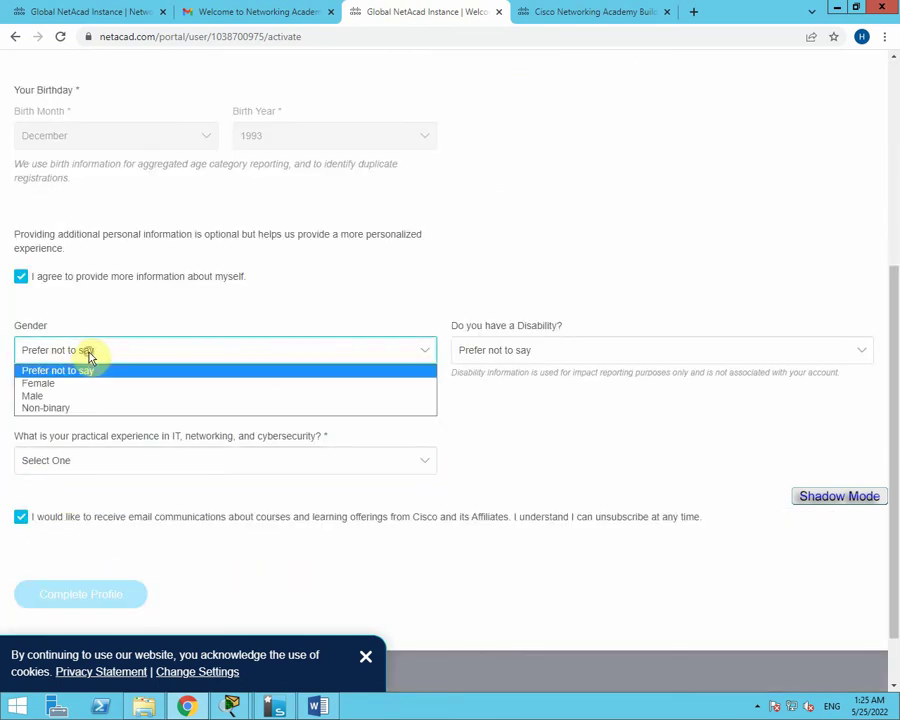
click(74, 382)
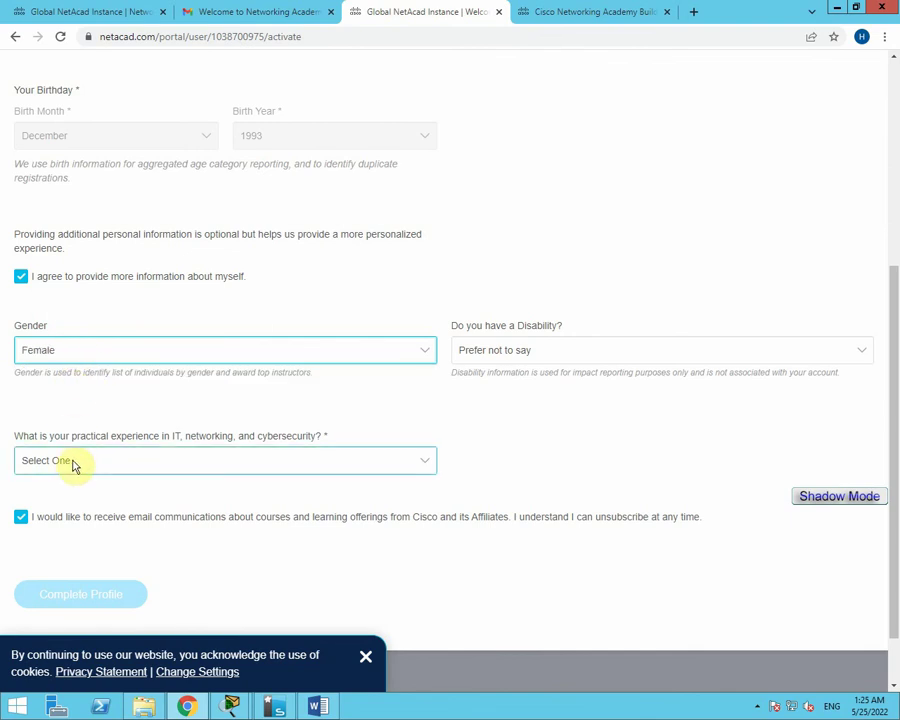
click(74, 462)
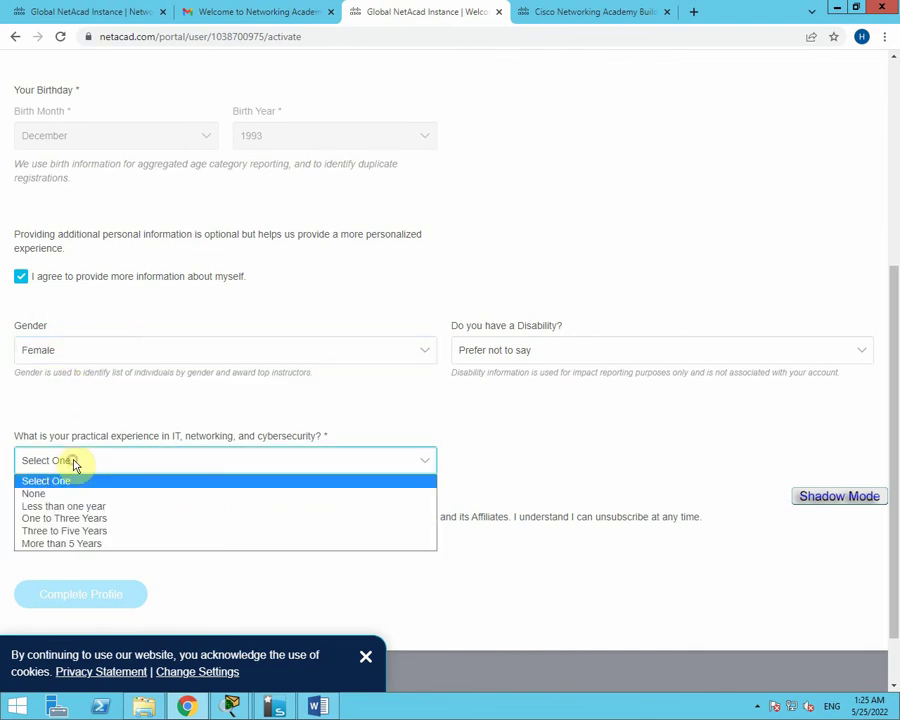
click(66, 542)
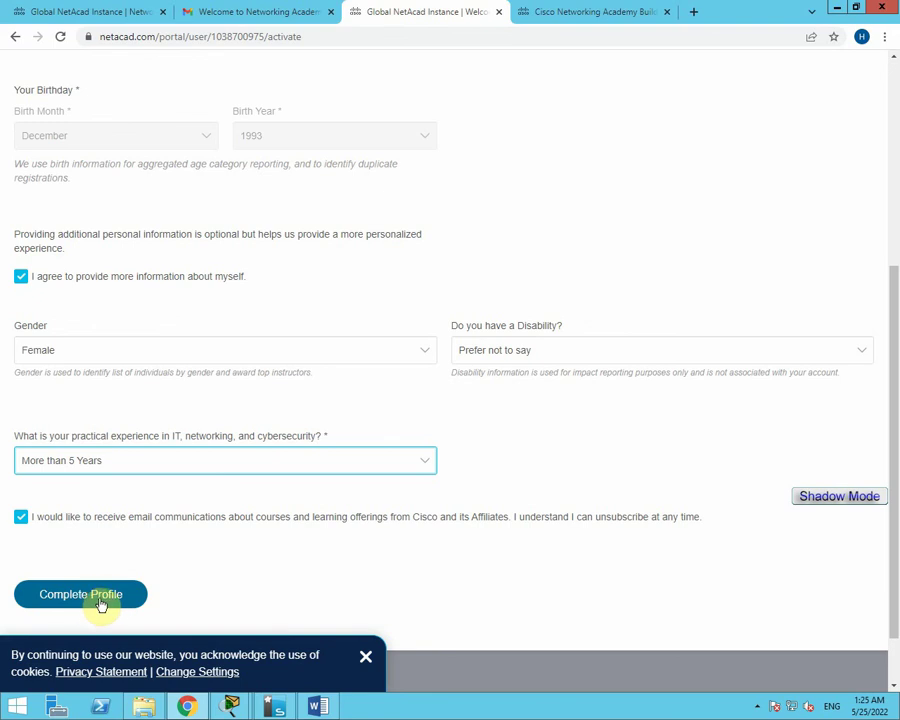
Check the Word checklist again, then submit the profile with Complete Profile.
click(318, 706)
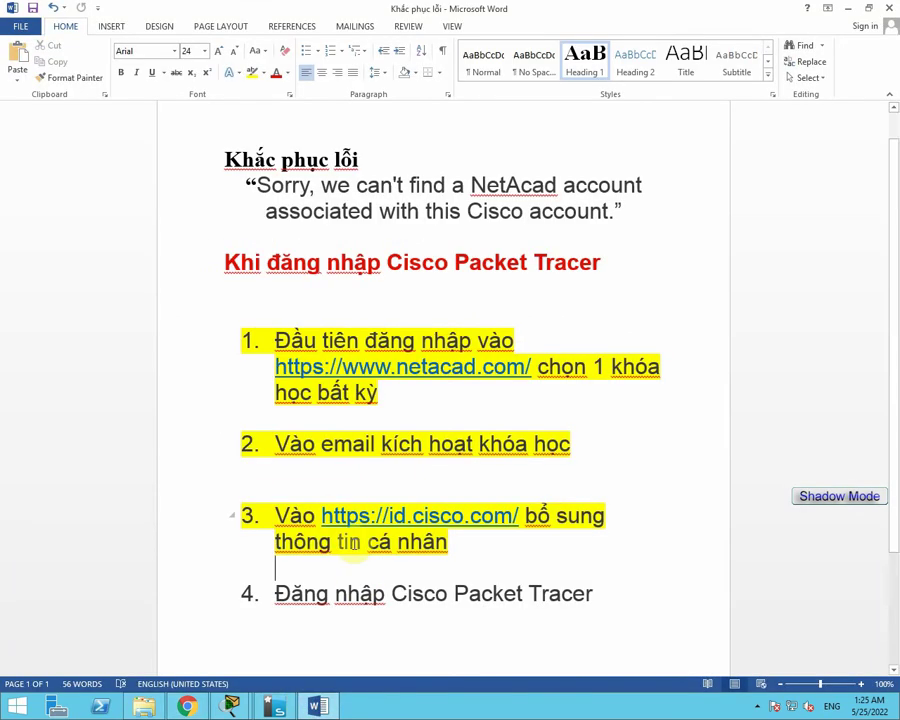
click(316, 704)
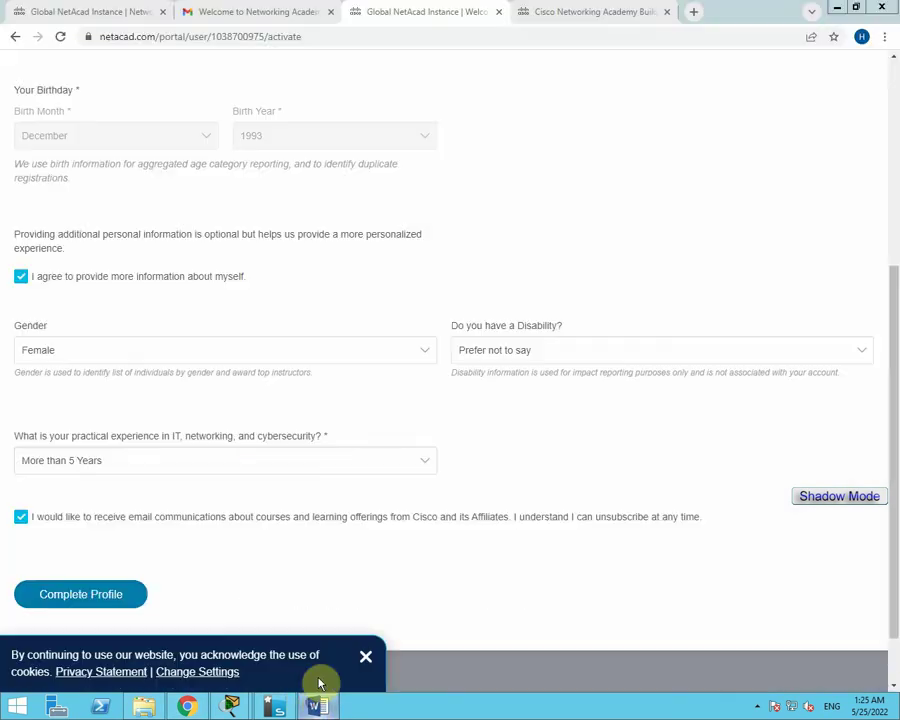
click(96, 597)
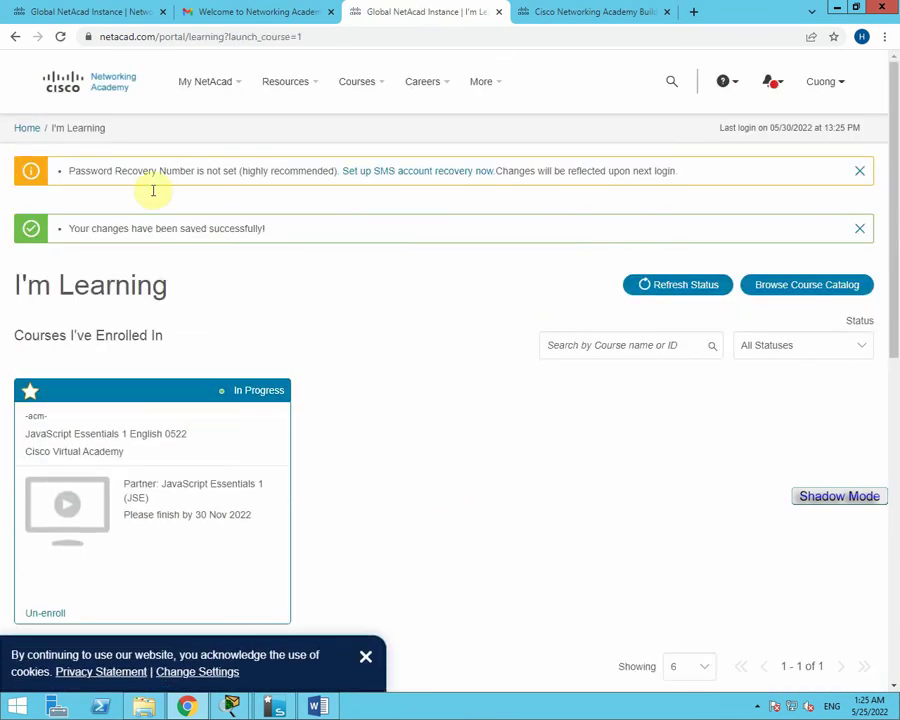
Launch the JavaScript Essentials 1 English 0522 course from I'm Learning and end the welcome tour.
scroll(195, 380, down, 2)
scroll(185, 375, up, 1)
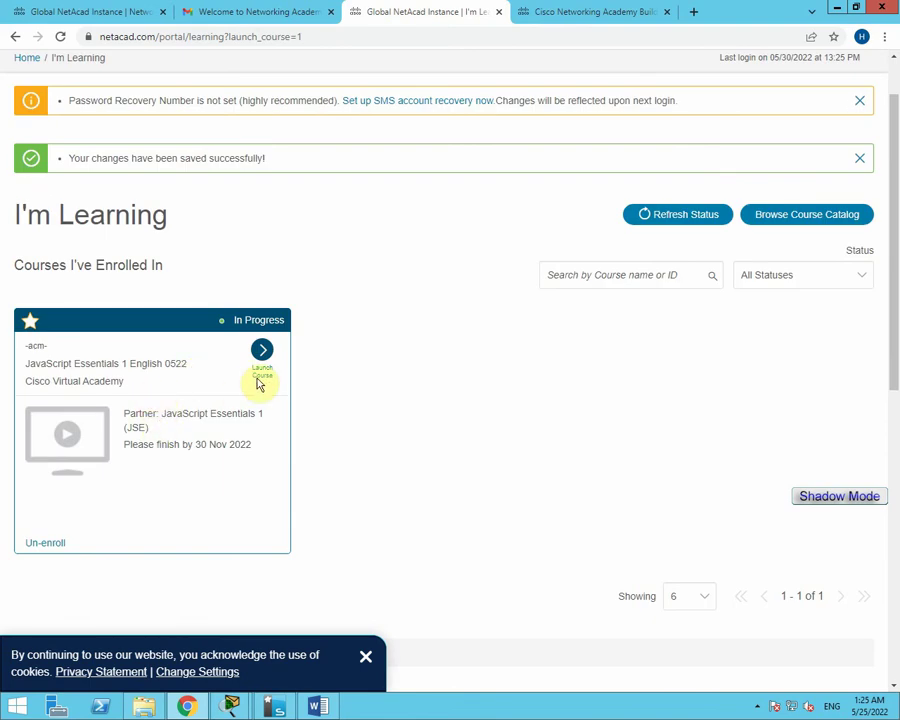
mouse_move(271, 368)
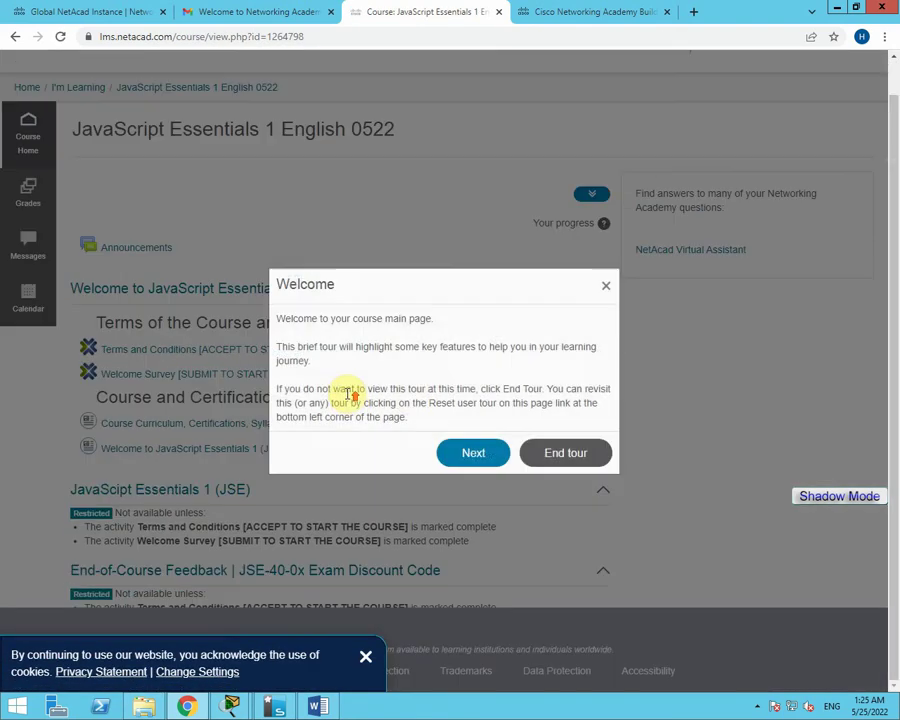
click(566, 455)
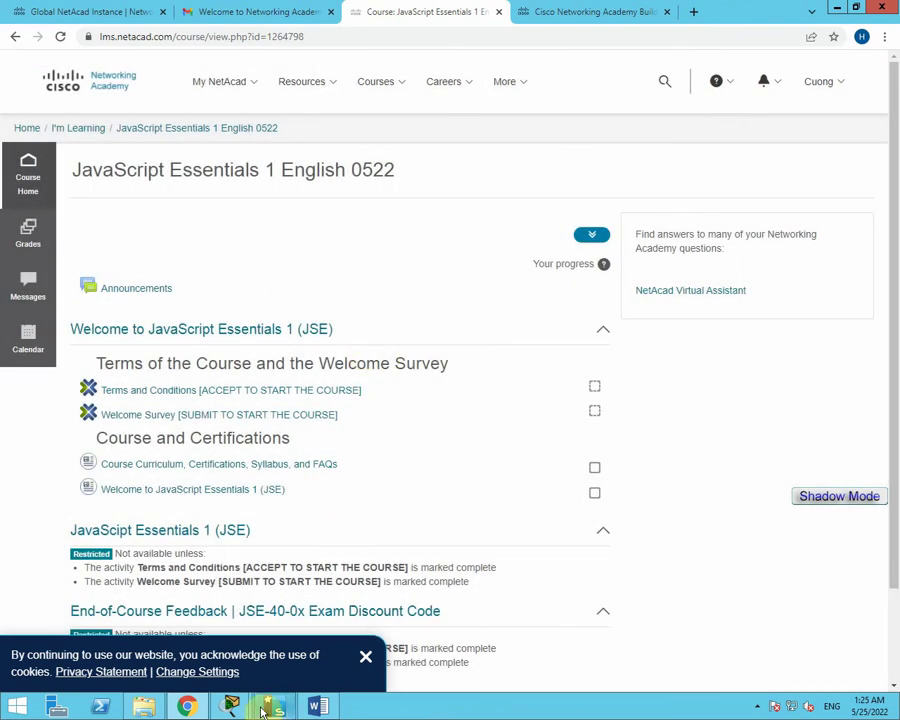
Highlight checklist item 4 in yellow in the Word document.
click(318, 705)
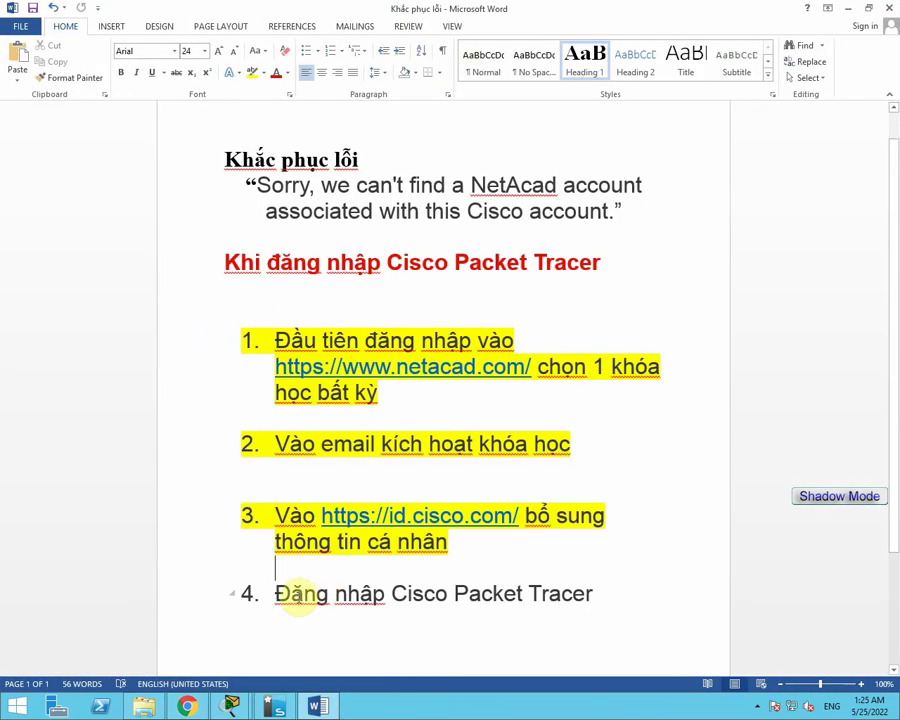
drag(270, 592, 566, 594)
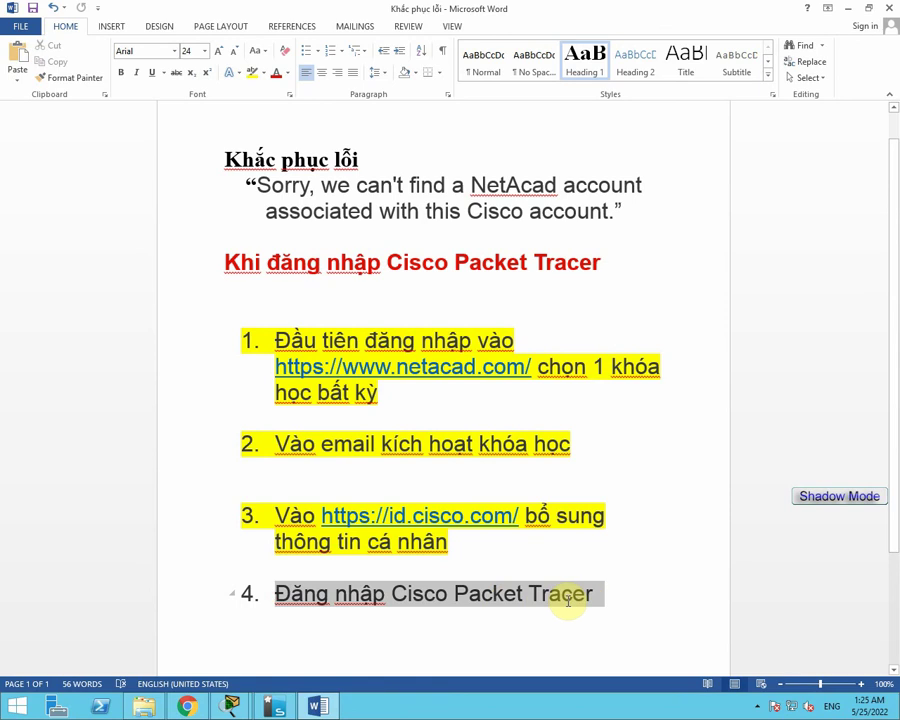
click(251, 74)
click(468, 635)
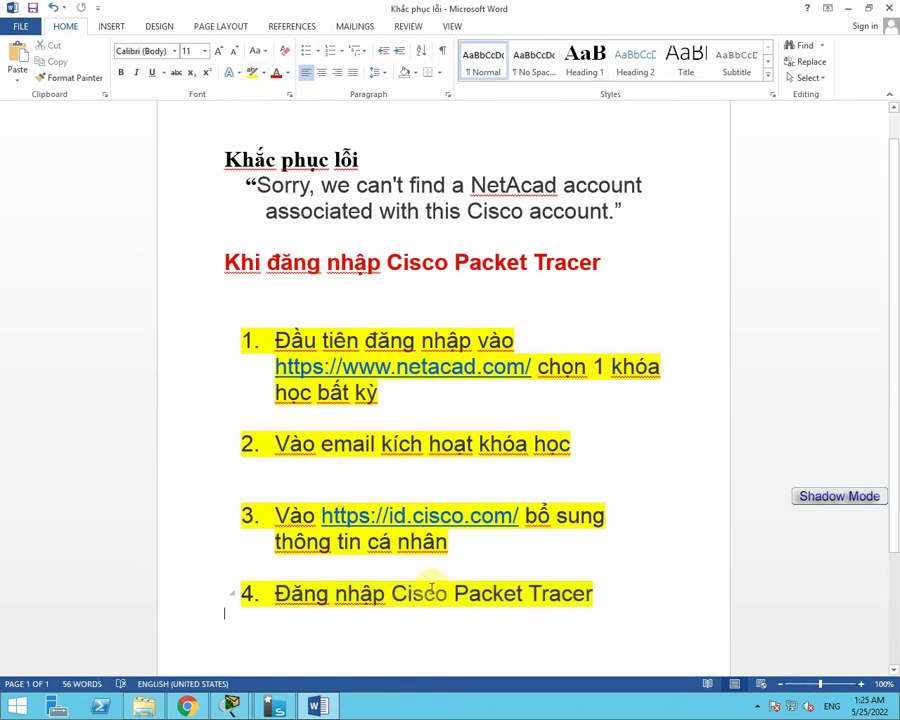
Close the failed netacad.com login window, dismiss Authentication Failed, and minimize Word.
mouse_move(230, 706)
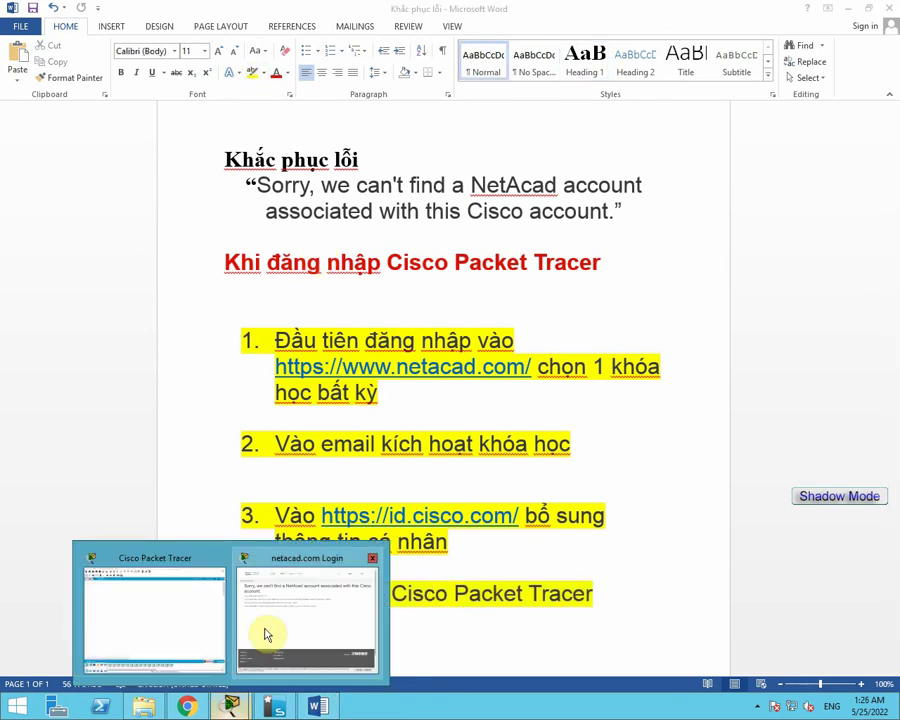
click(267, 634)
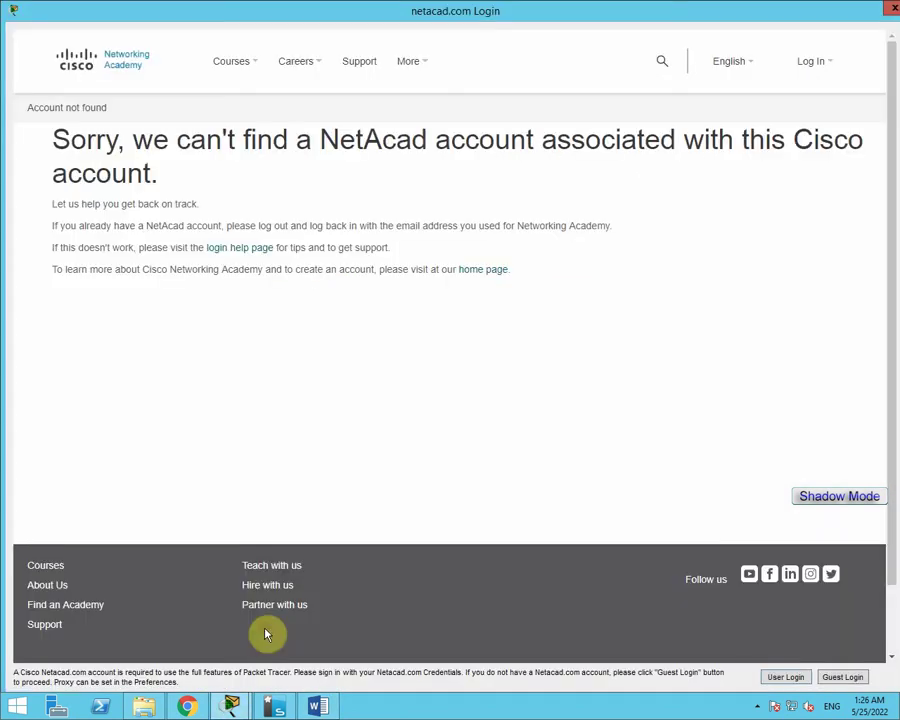
click(884, 12)
click(538, 362)
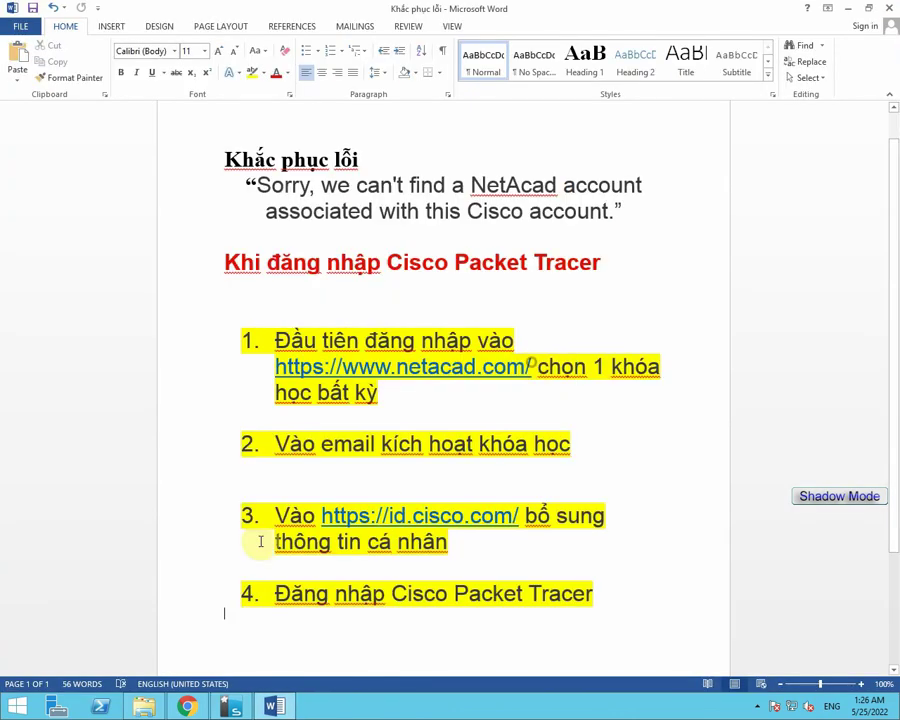
click(276, 708)
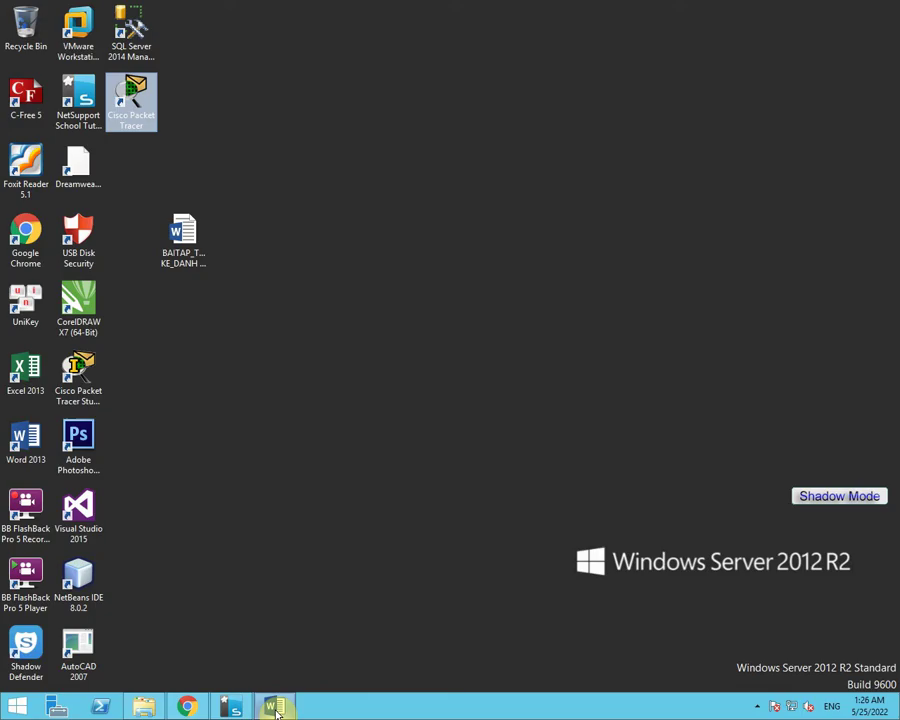
Relaunch Packet Tracer, sign in with the Cisco account email and password, then return to Word.
double_click(136, 121)
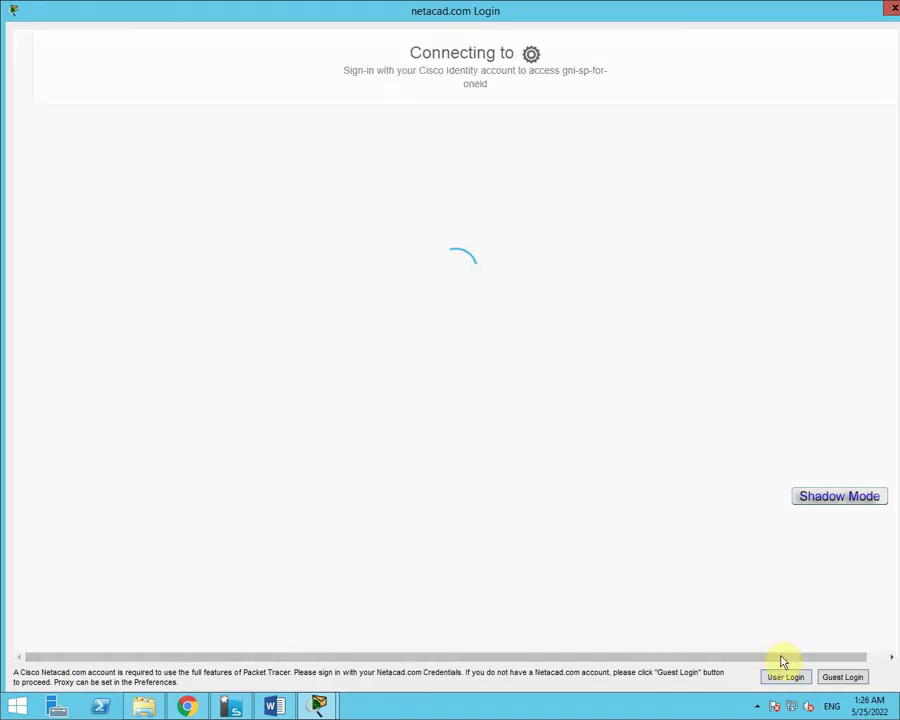
click(400, 344)
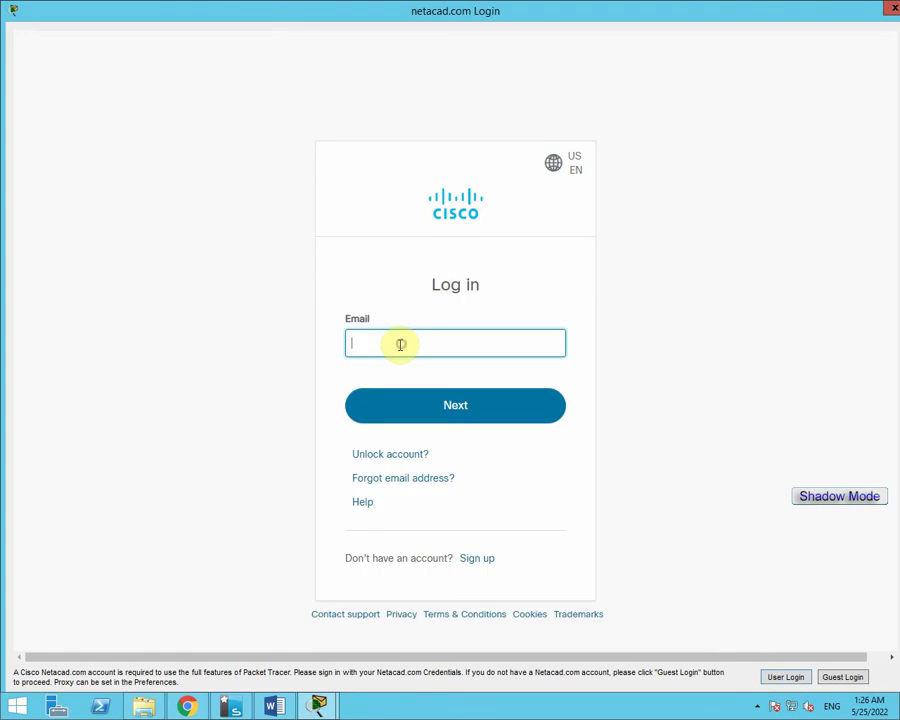
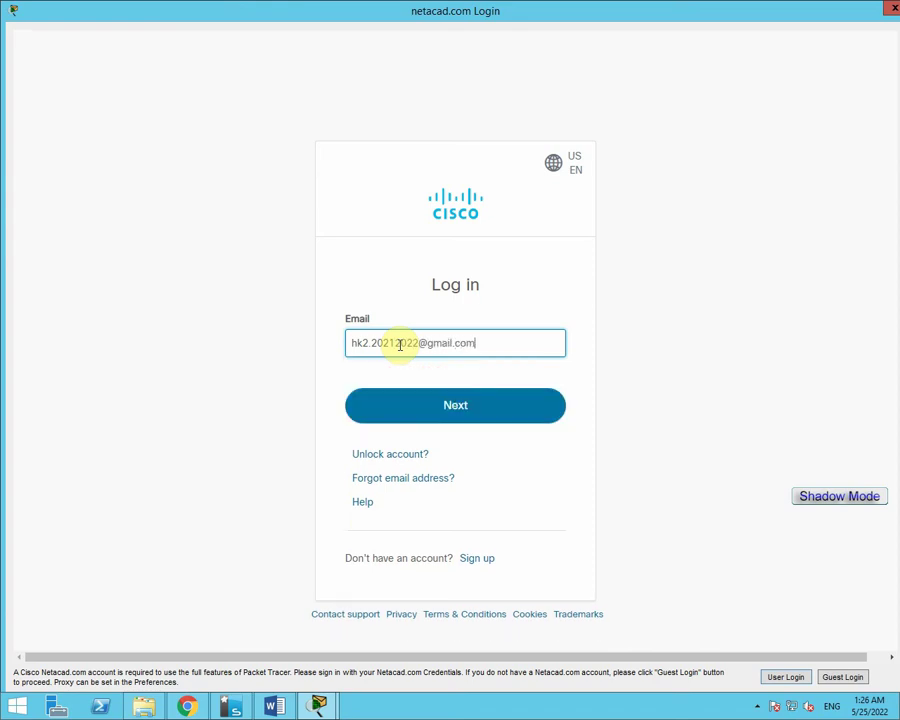
click(448, 410)
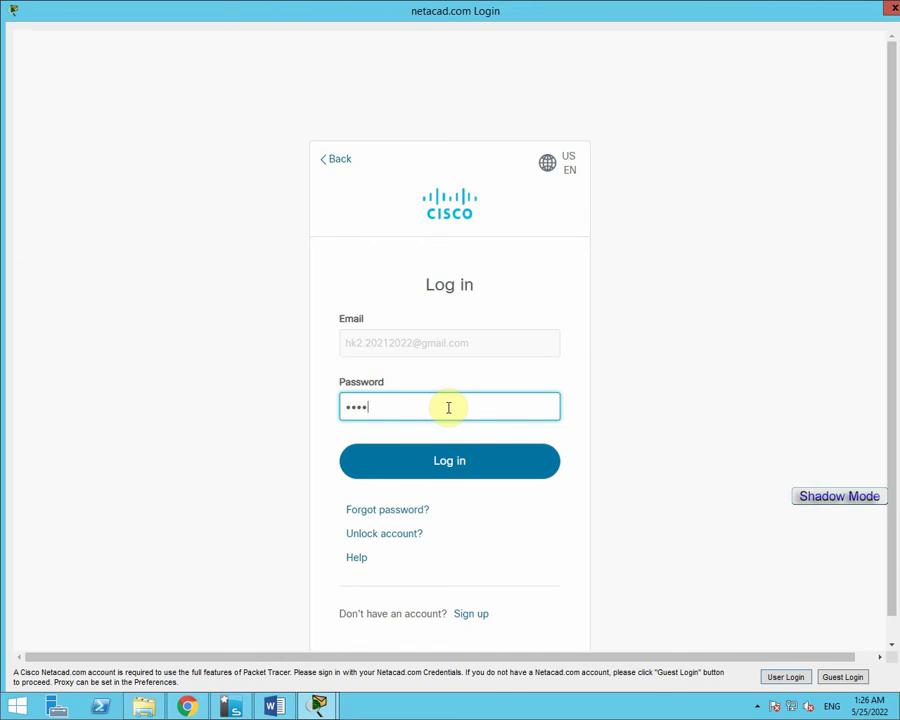
click(458, 466)
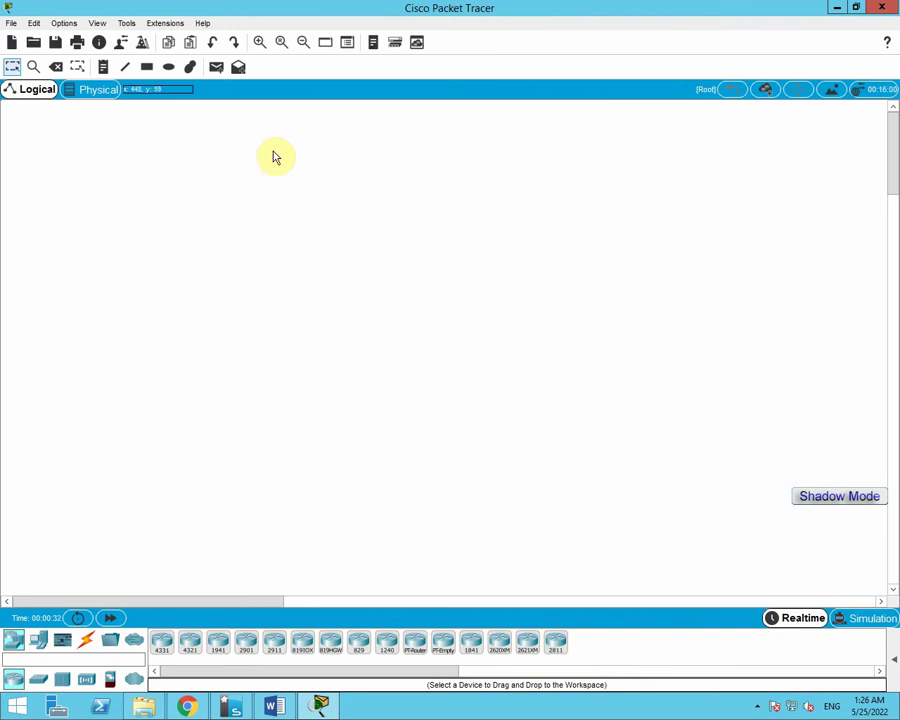
click(272, 706)
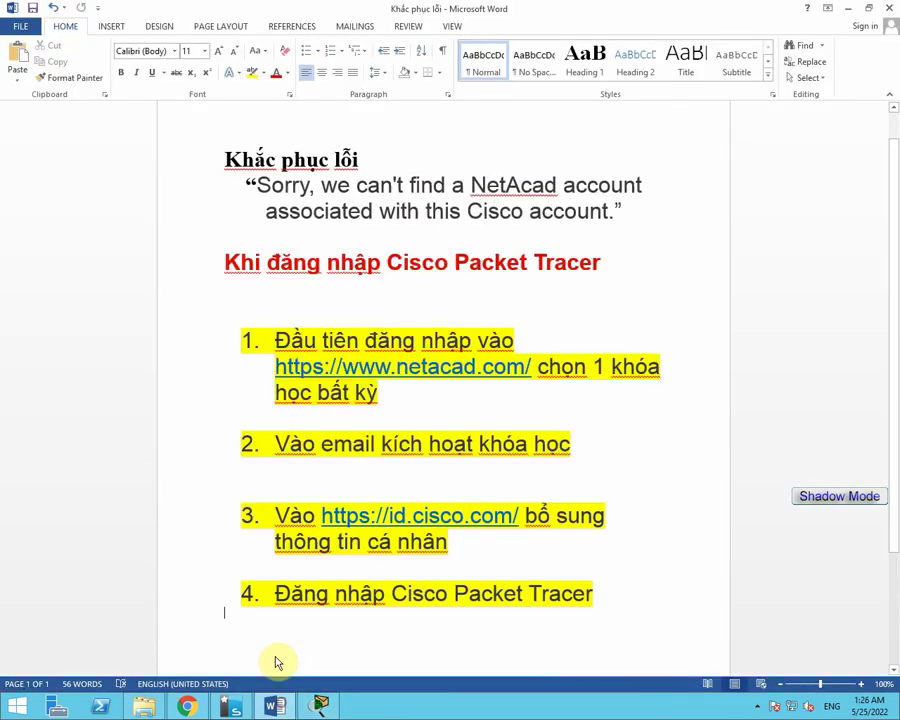
Add the line 'ĐÃ ĐĂNG NHẬP THÀNH CÔNG' below item 4, highlighted yellow and centred.
key(Return)
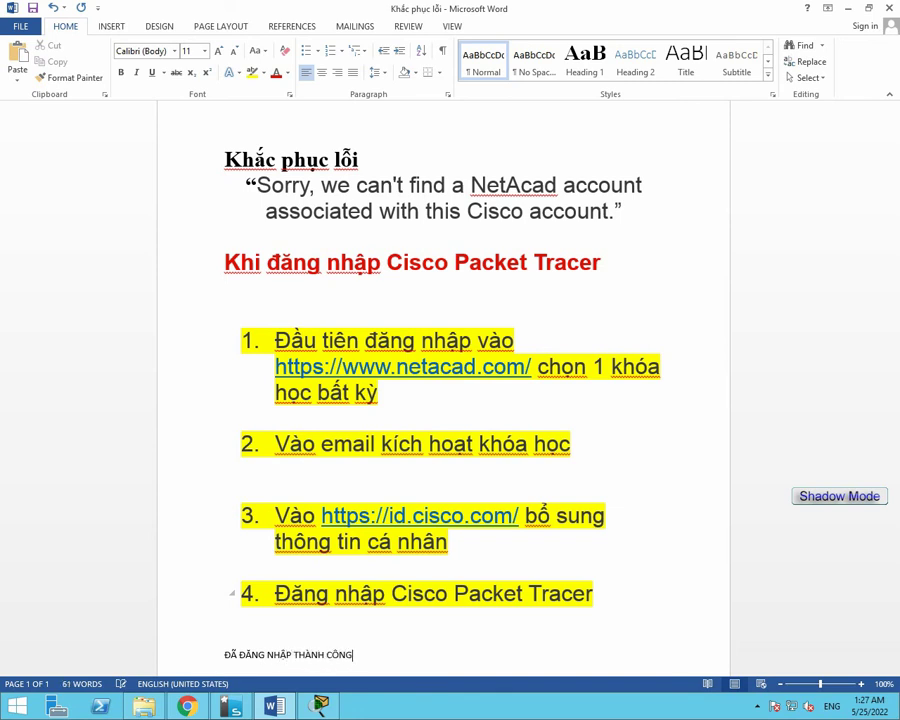
drag(364, 651, 203, 643)
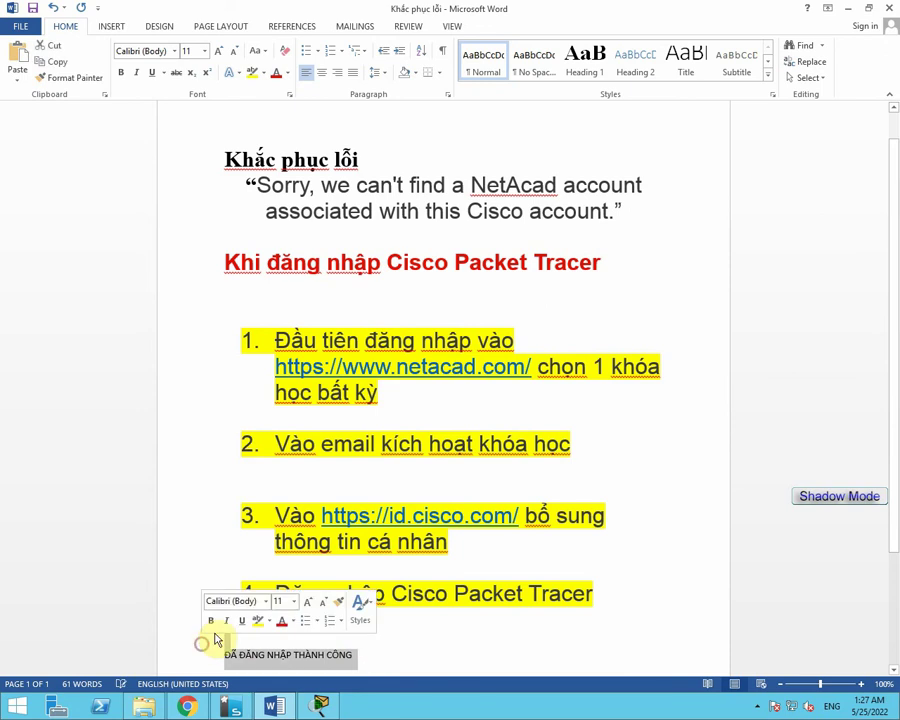
click(251, 72)
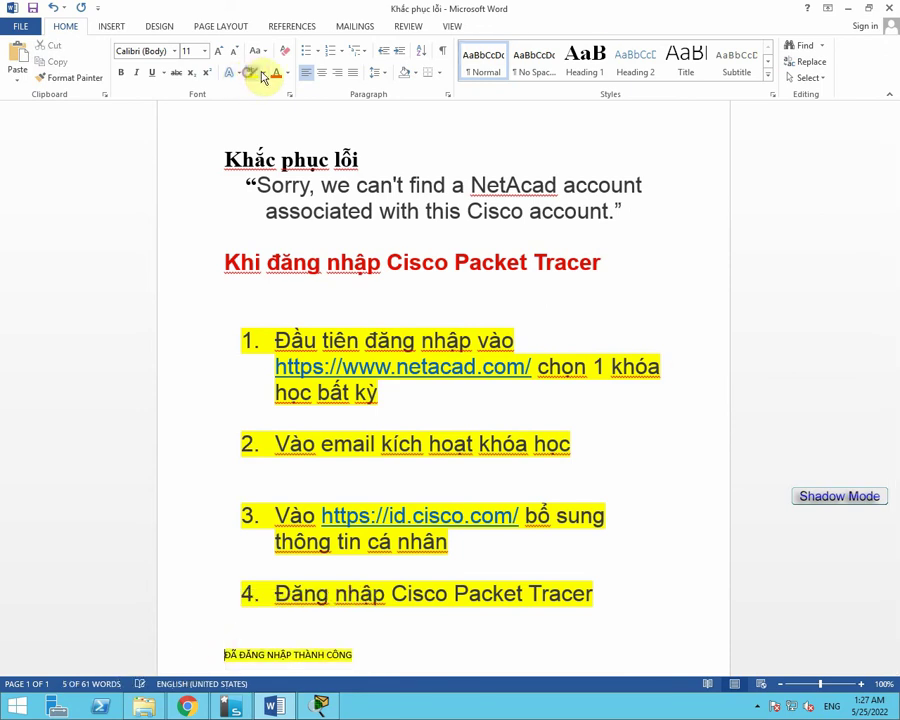
click(321, 73)
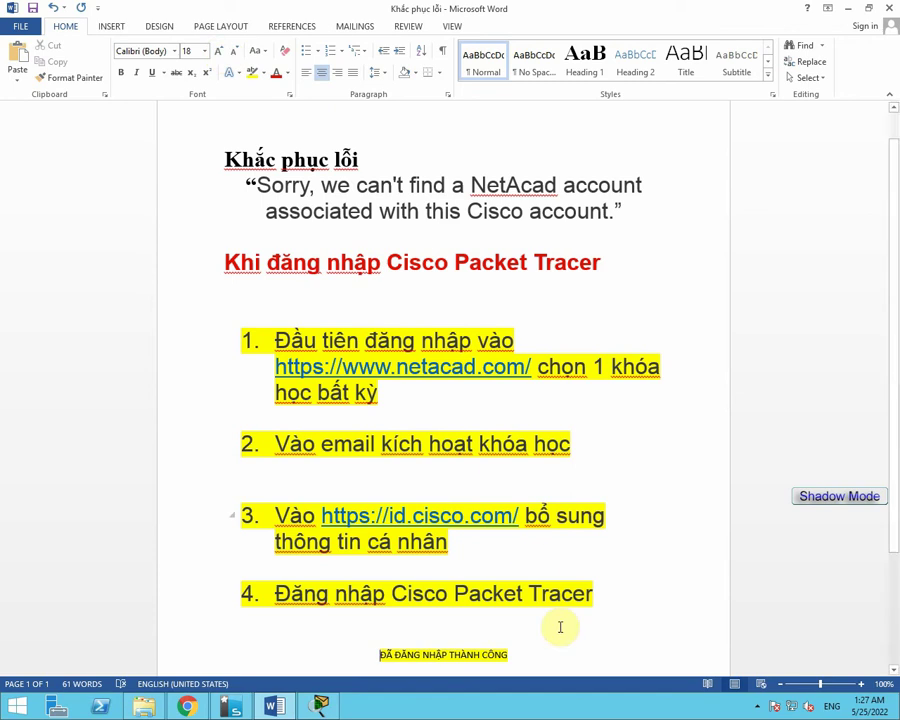
Enlarge the success line's font to size 20.
drag(526, 642, 228, 636)
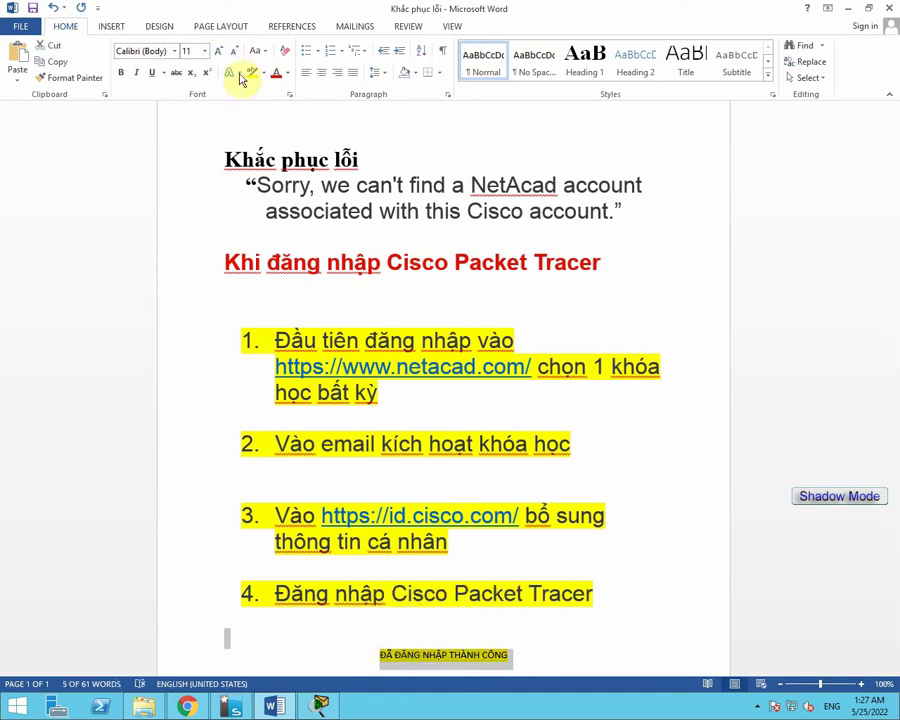
click(218, 51)
click(218, 51)
click(218, 51)
click(218, 51)
click(218, 51)
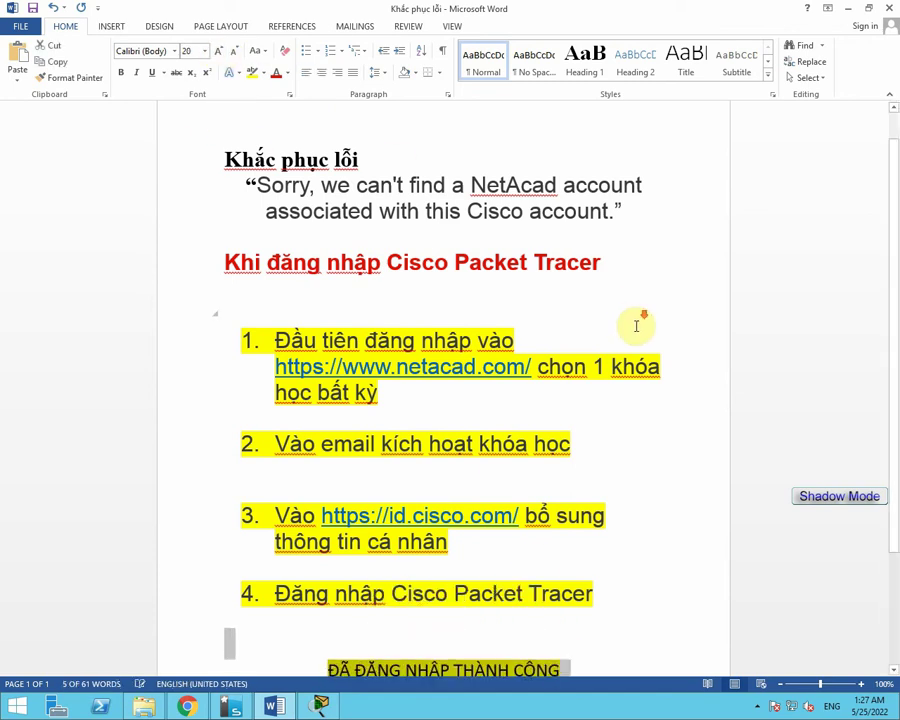
scroll(622, 514, down, 2)
click(569, 567)
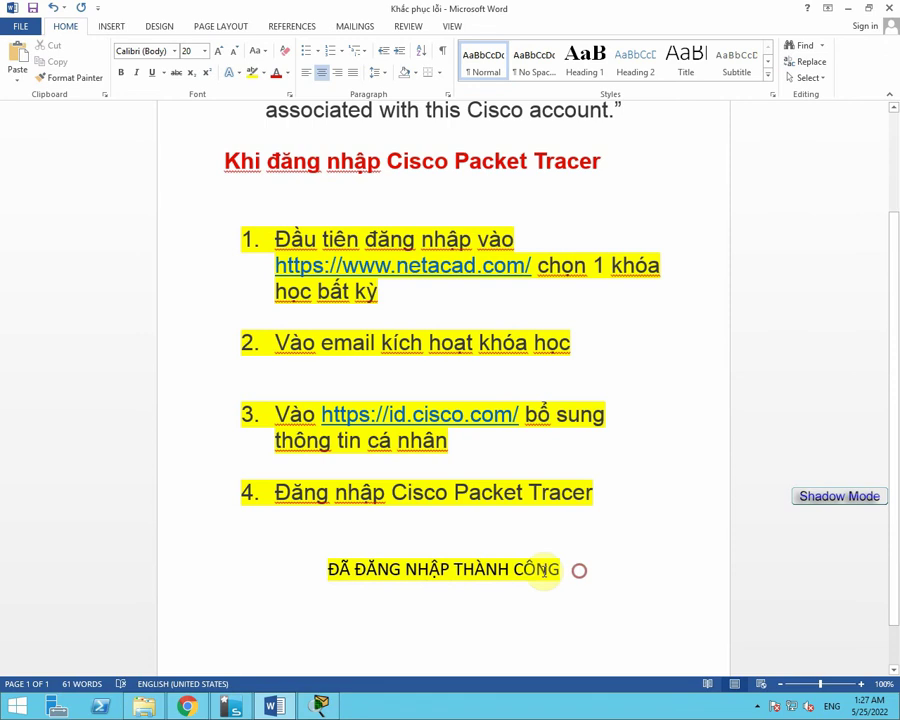
drag(572, 567, 324, 566)
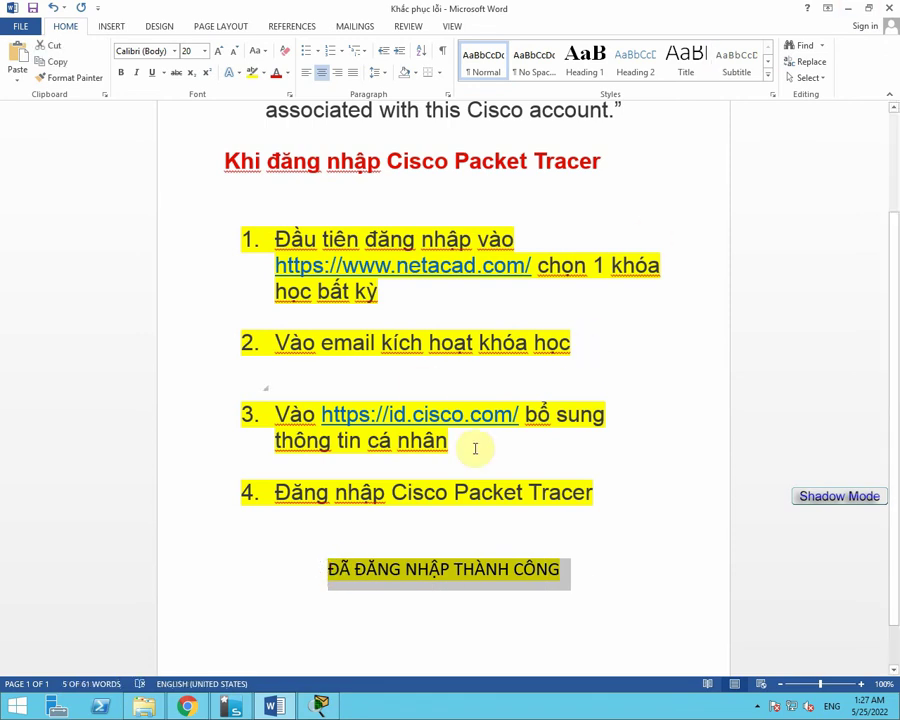
click(573, 569)
text(, )
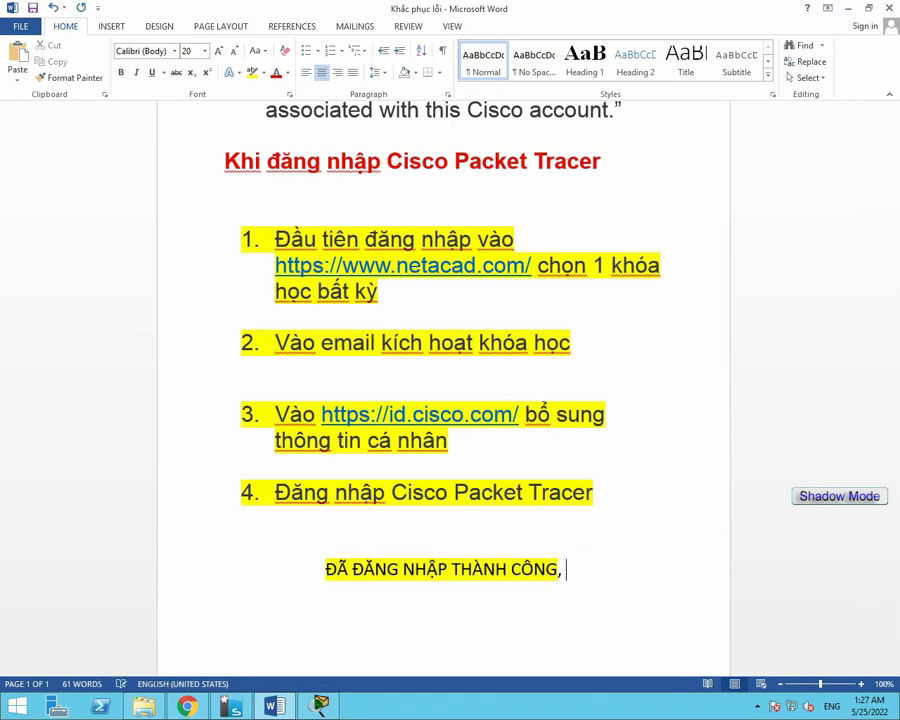
text(CHÀO CÁC EM)
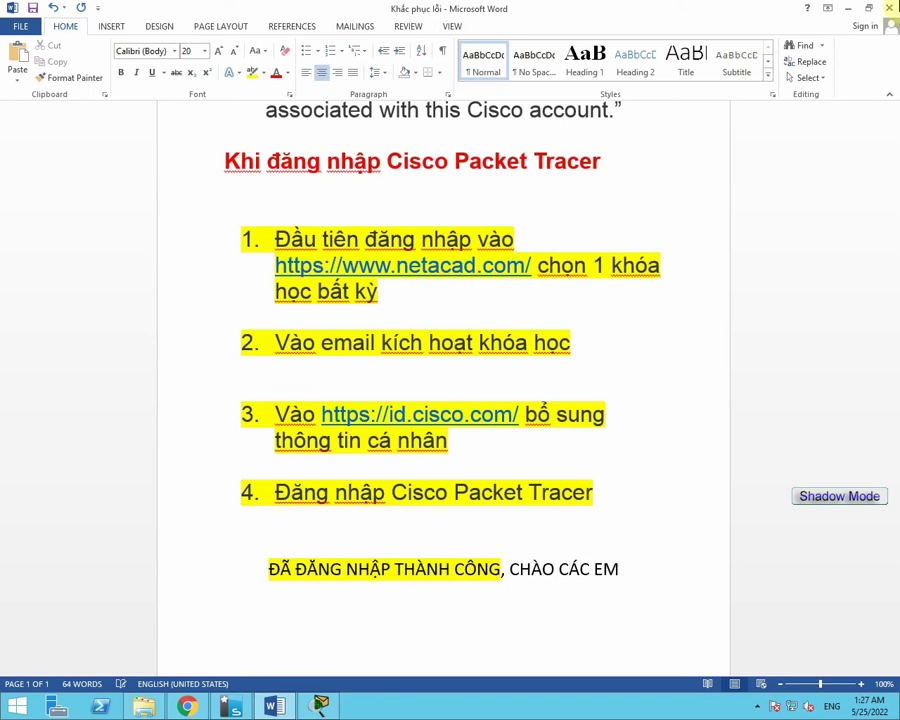
click(322, 705)
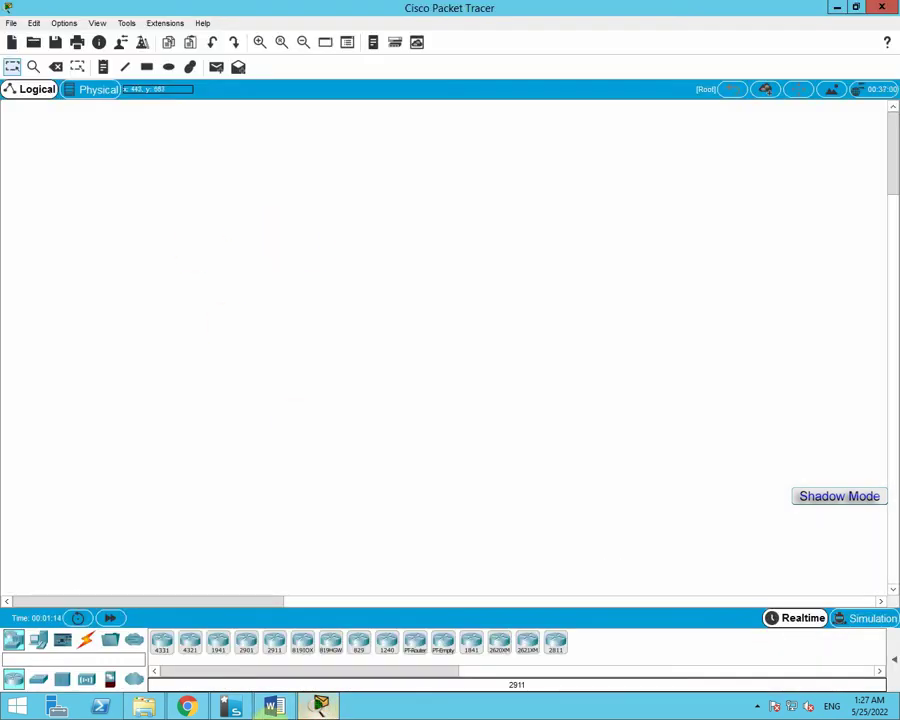
click(758, 703)
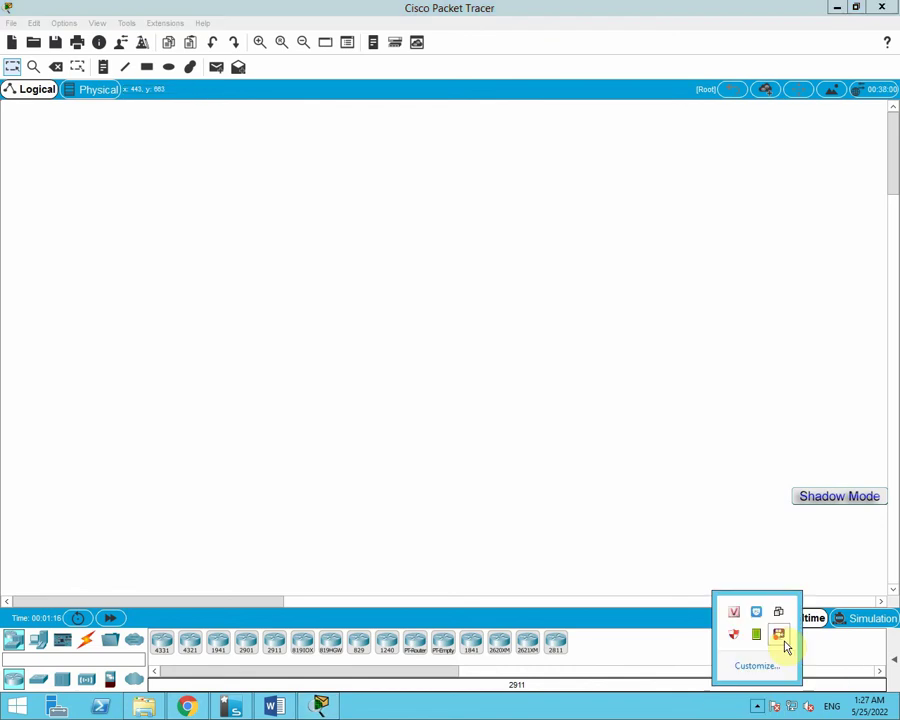
right_click(779, 640)
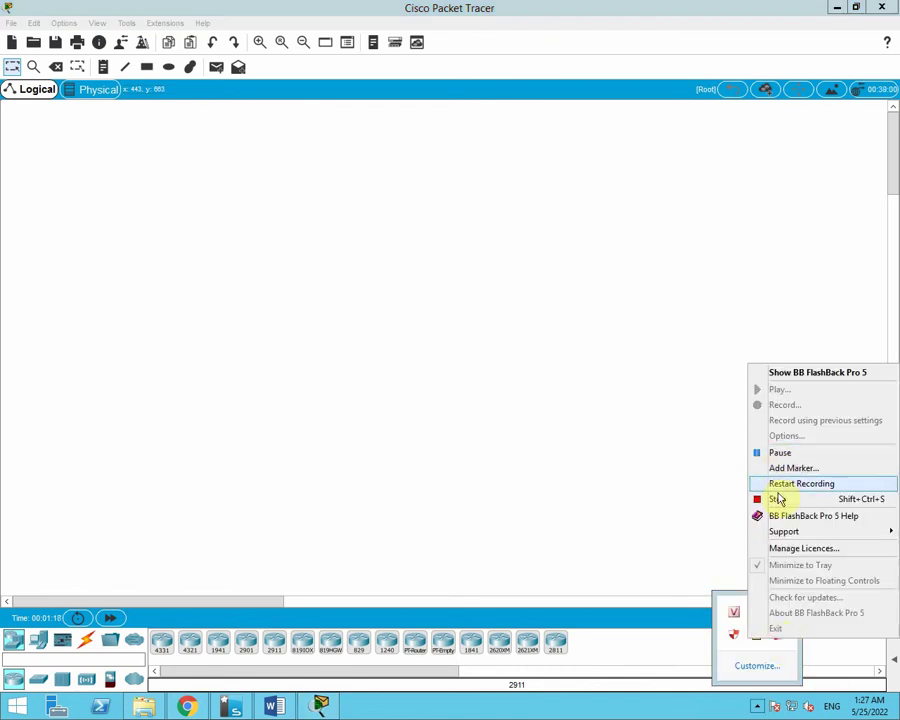